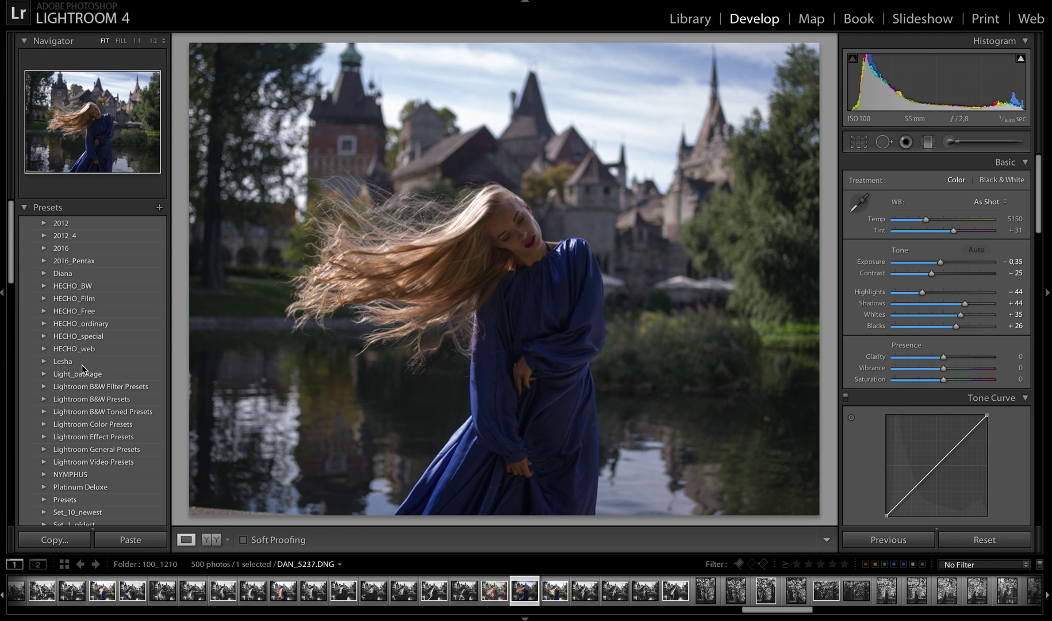
Preview the presets in the Light_package group on the photo, from Anis_1 through Wedd_44, and collapse the group
left_click(44, 375)
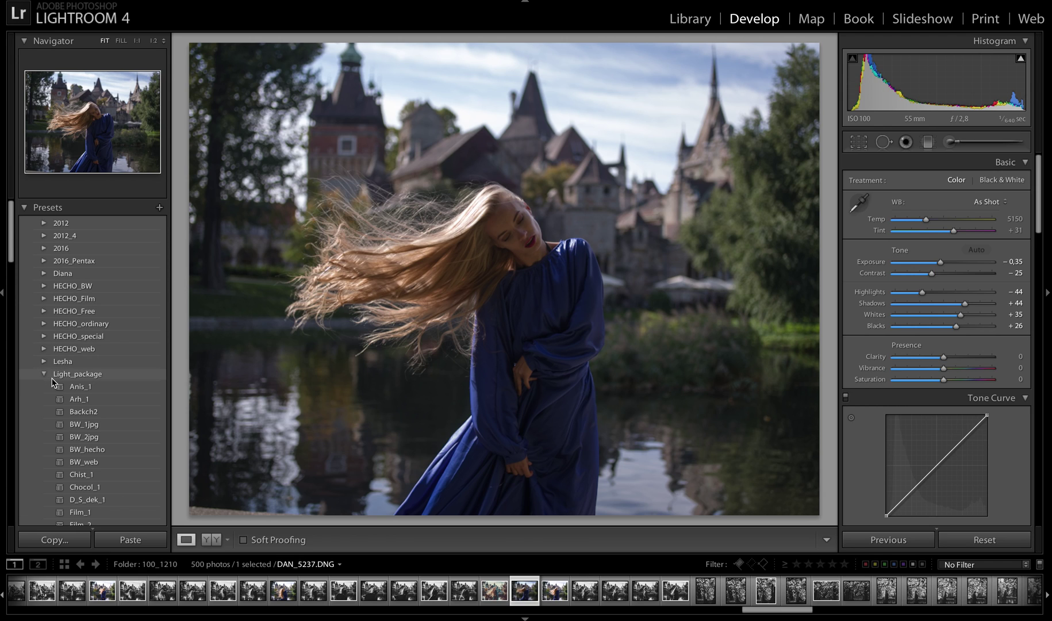
scroll(51, 380, "down", 4)
scroll(52, 382, "down", 5)
scroll(52, 382, "up", 6)
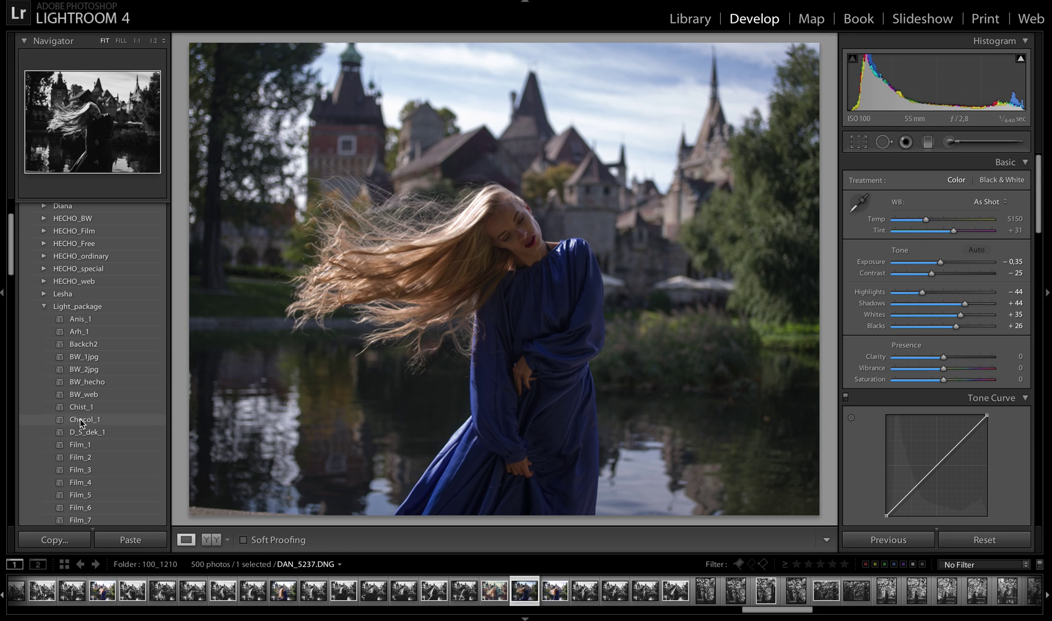
scroll(81, 414, "down", 3)
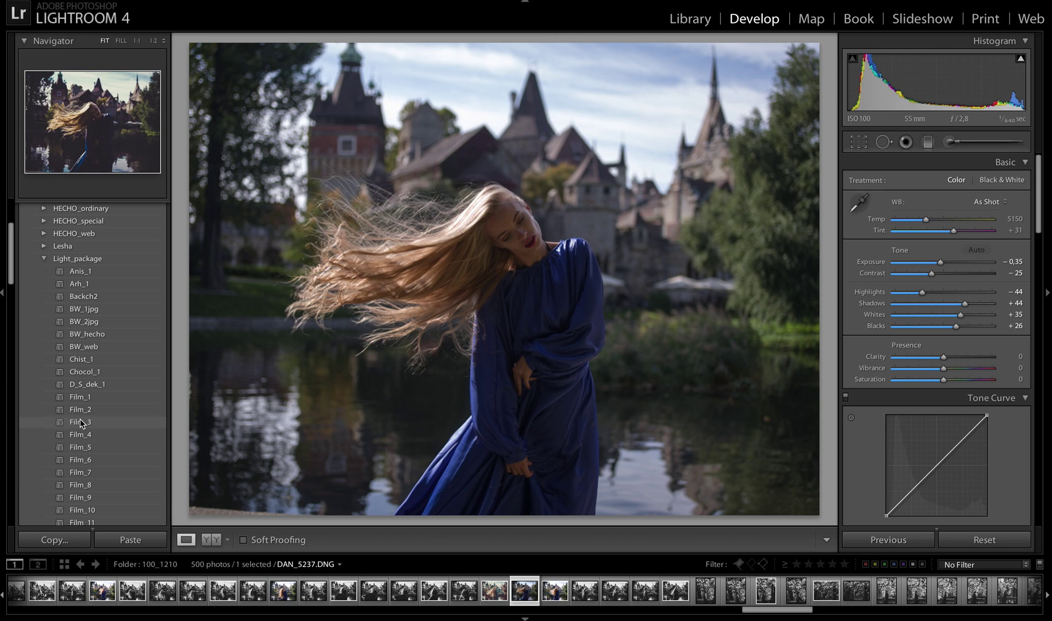
scroll(81, 424, "down", 4)
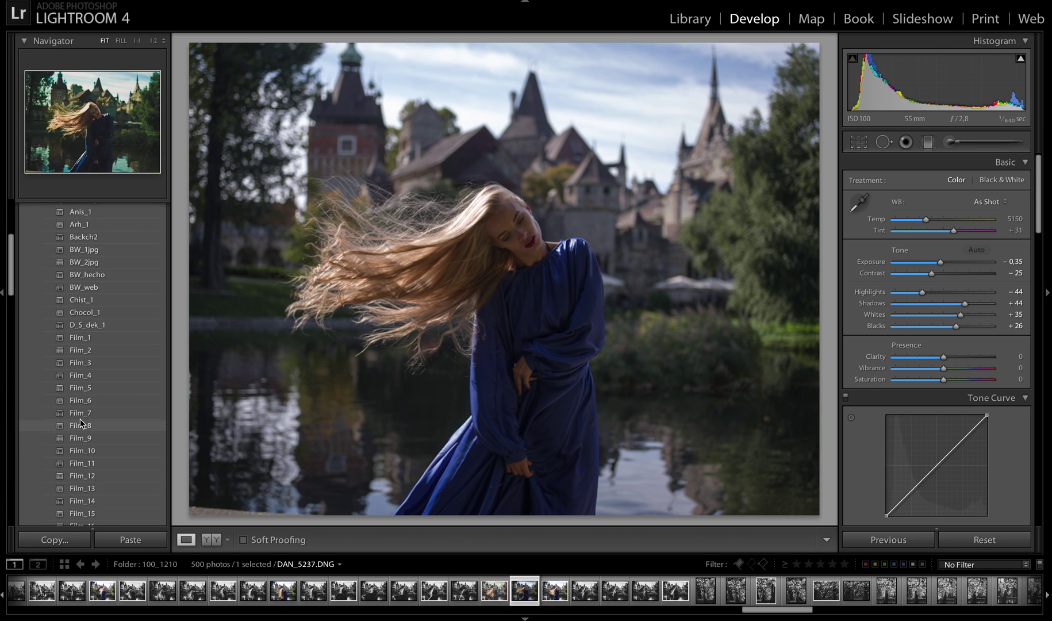
scroll(81, 423, "down", 2)
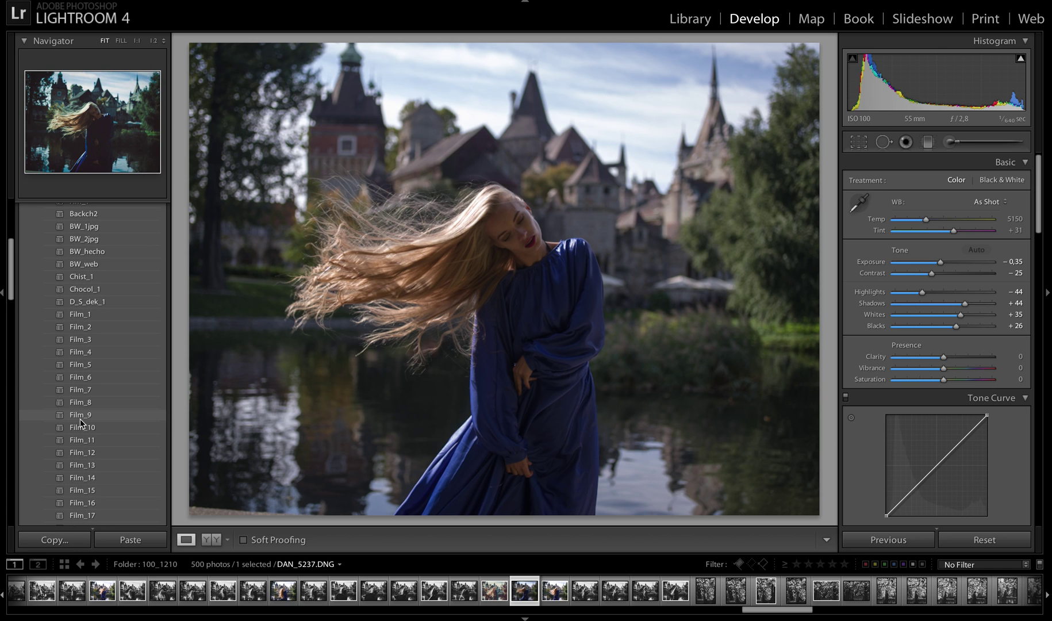
scroll(81, 423, "down", 7)
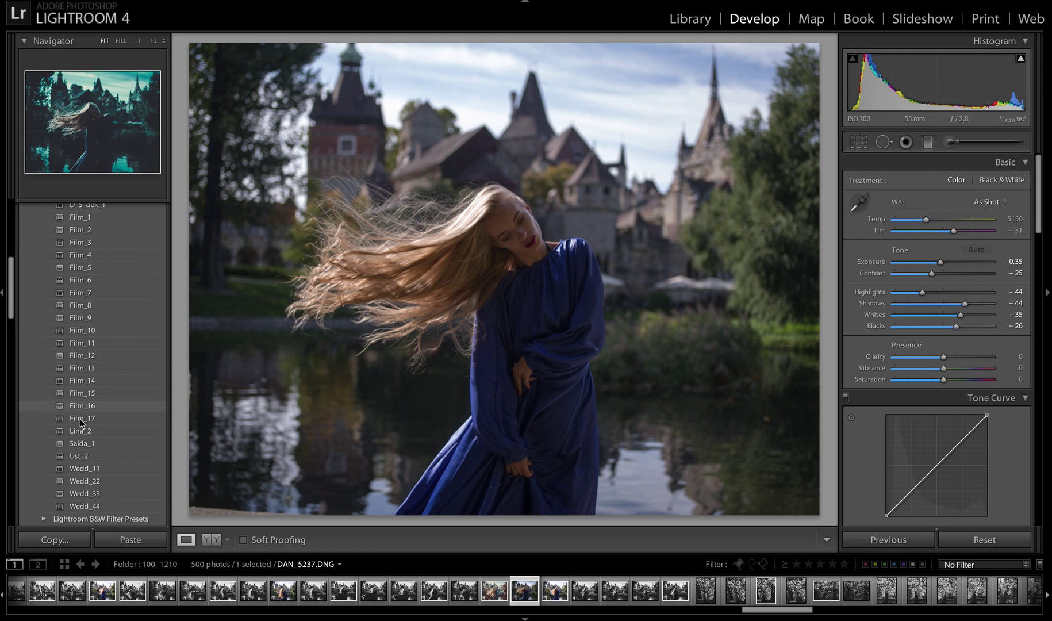
scroll(80, 423, "down", 1)
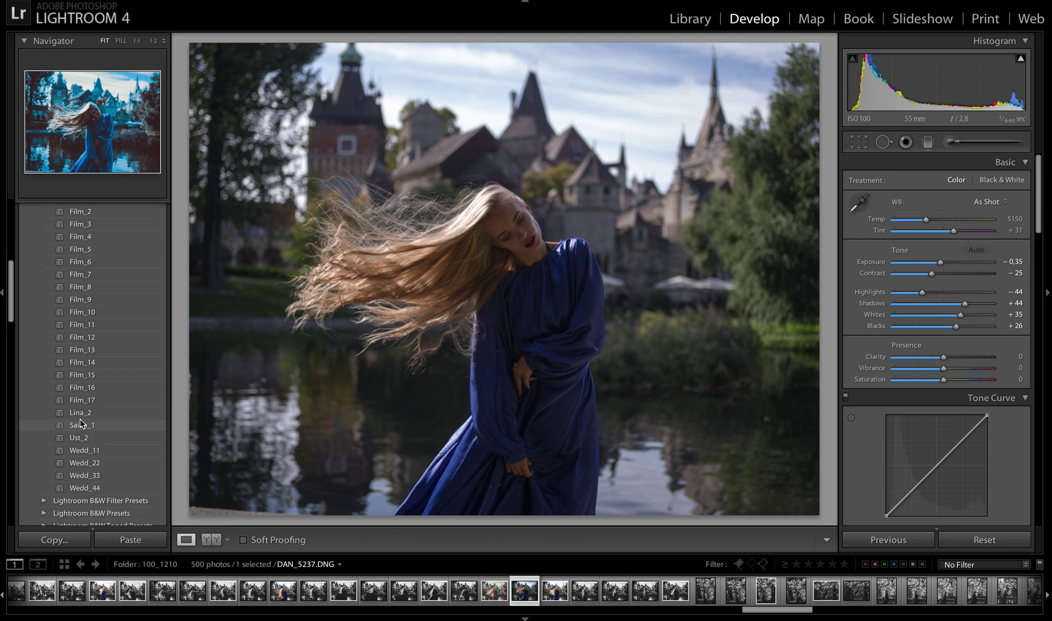
scroll(81, 421, "down", 2)
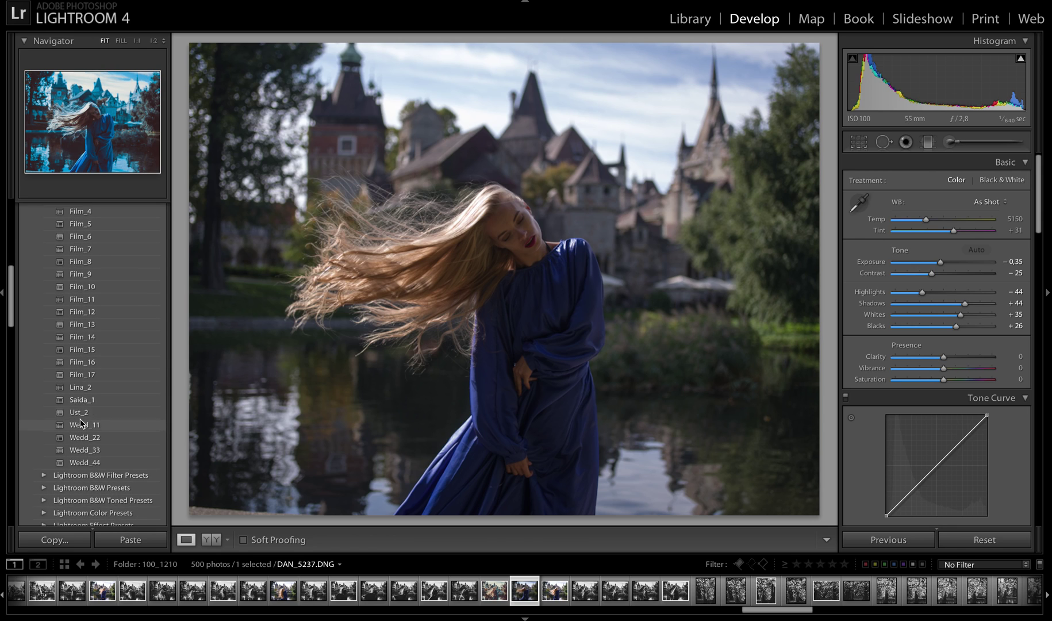
scroll(80, 418, "up", 6)
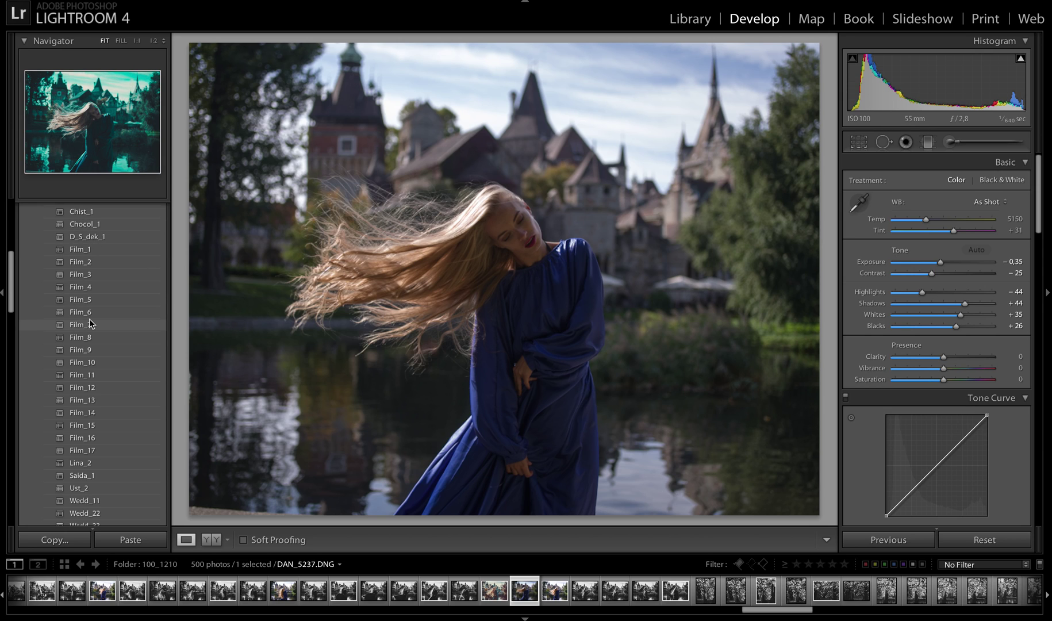
scroll(63, 280, "up", 5)
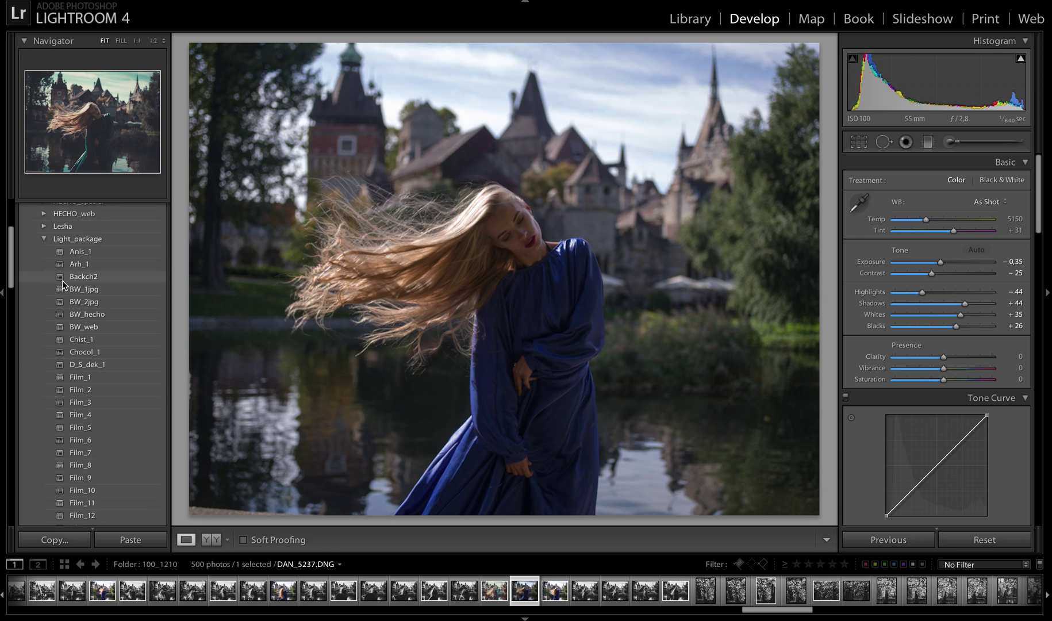
left_click(44, 238)
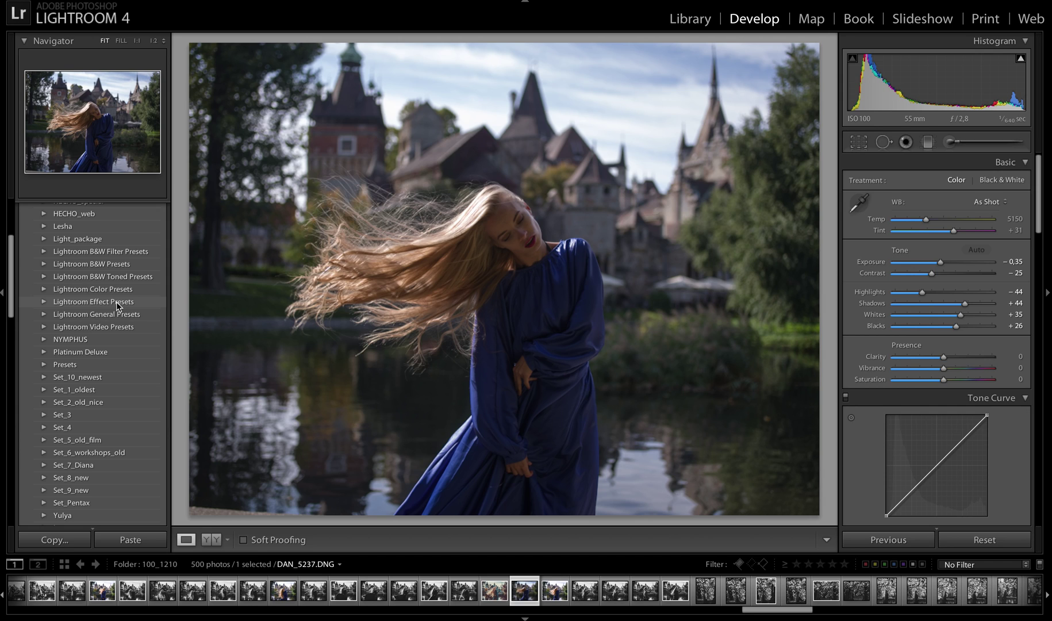
Preview the black-and-white presets in the HECHO_BW group on the photo and collapse the group
scroll(118, 302, "up", 4)
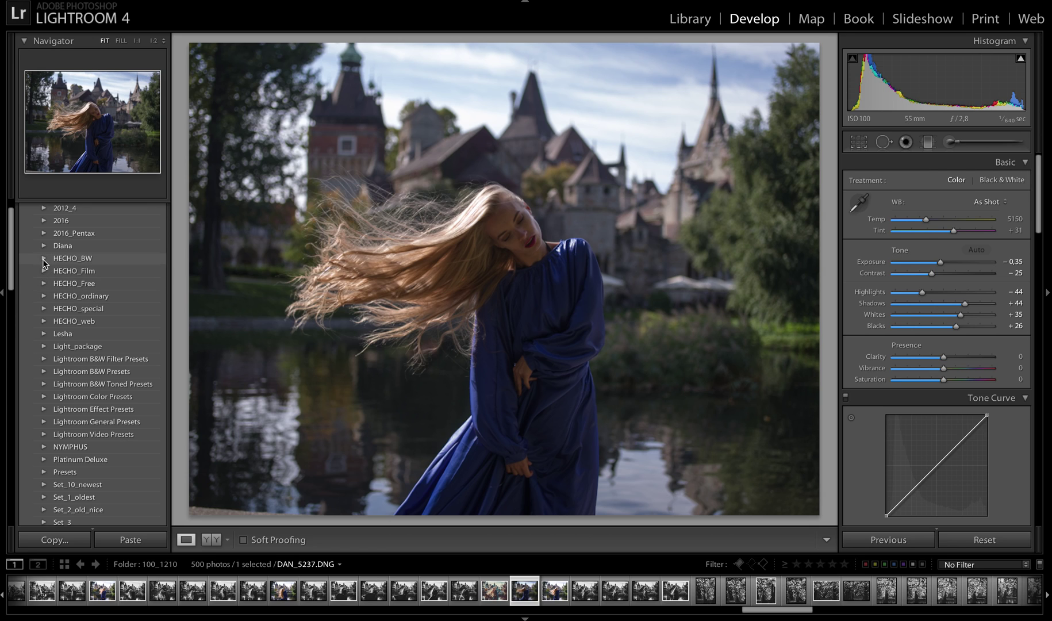
left_click(44, 259)
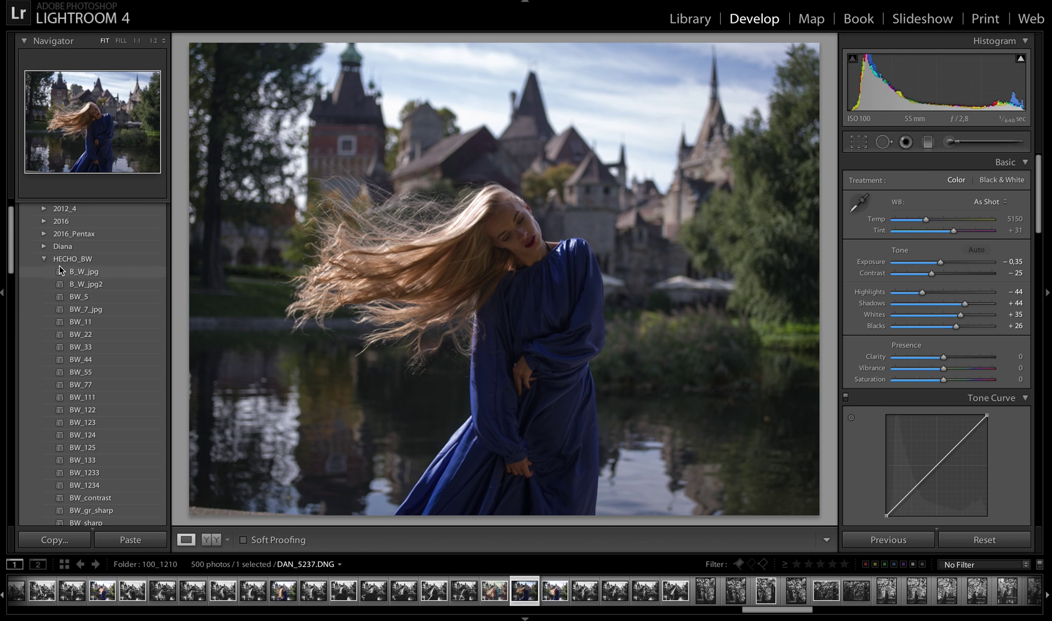
scroll(63, 411, "down", 3)
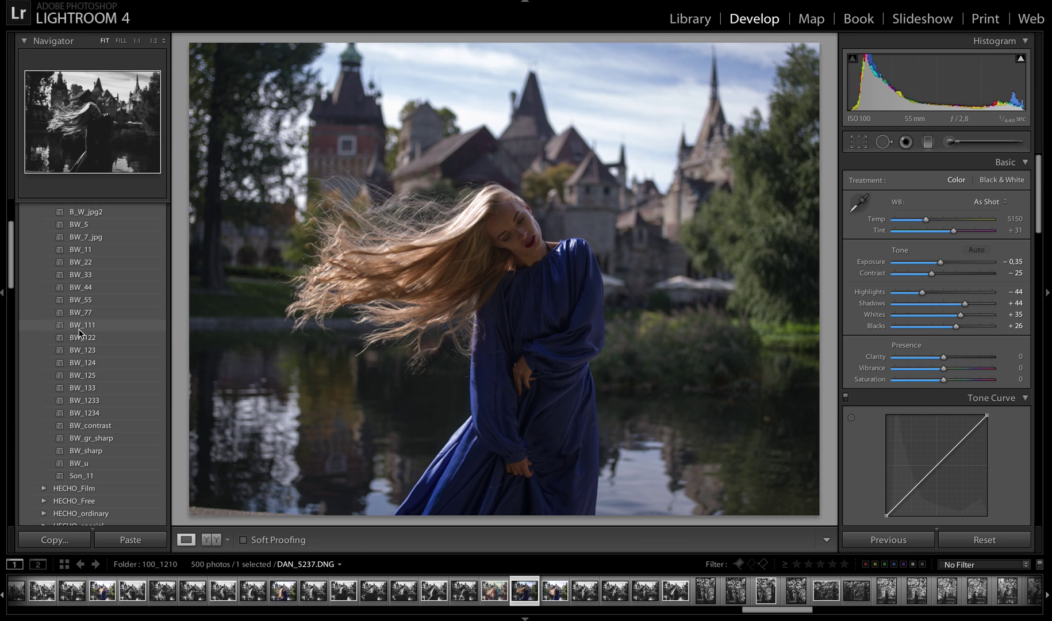
scroll(64, 310, "up", 3)
left_click(42, 284)
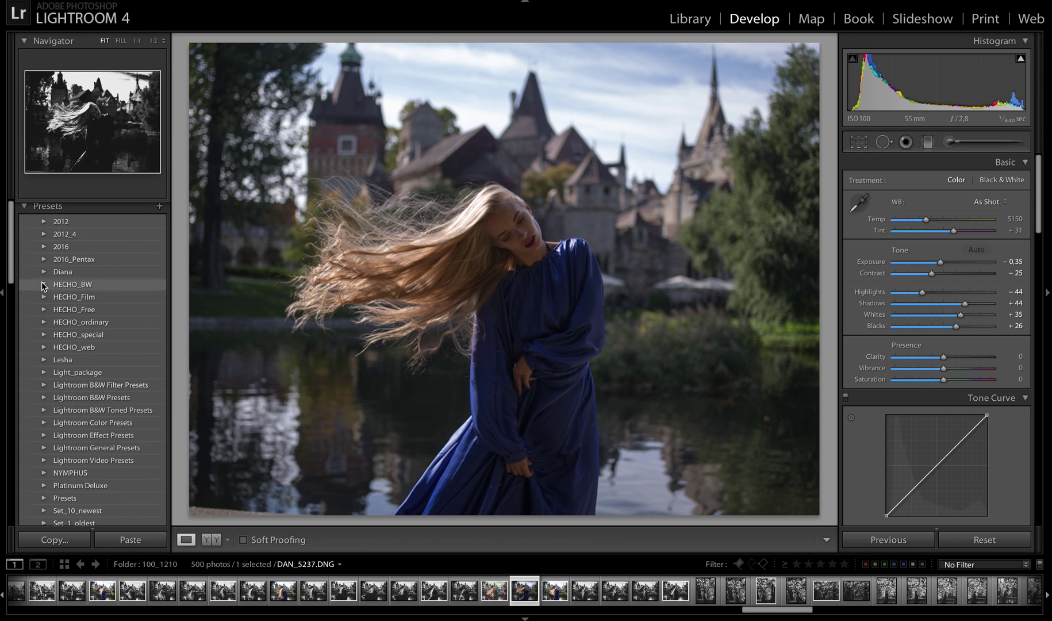
Apply the Film_8 preset from the HECHO_Film group, with exposure set to +0.40 and temperature to 5307
left_click(43, 297)
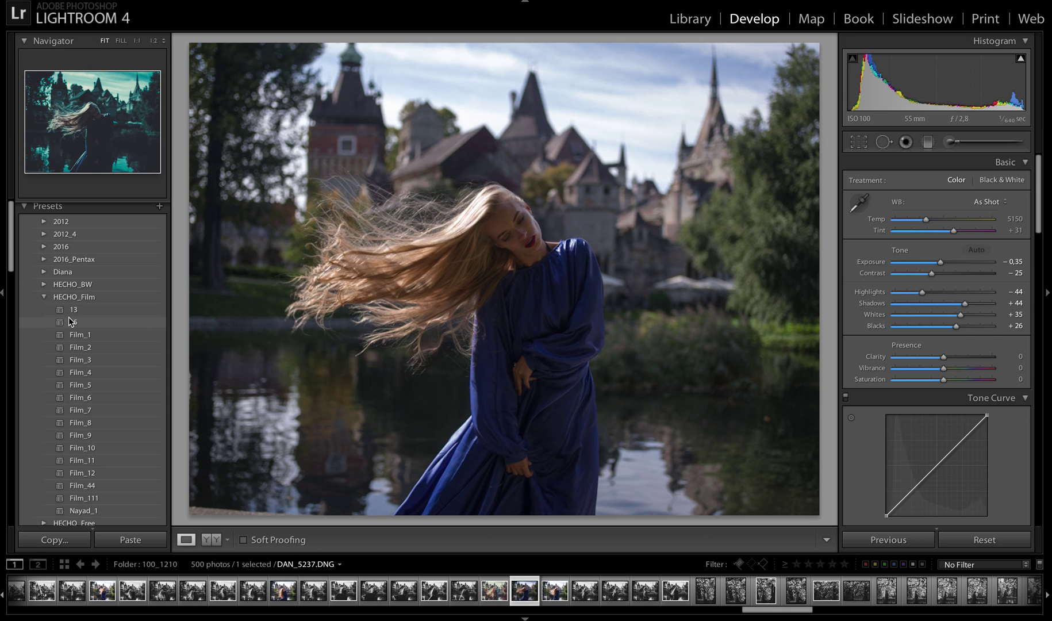
left_click(80, 424)
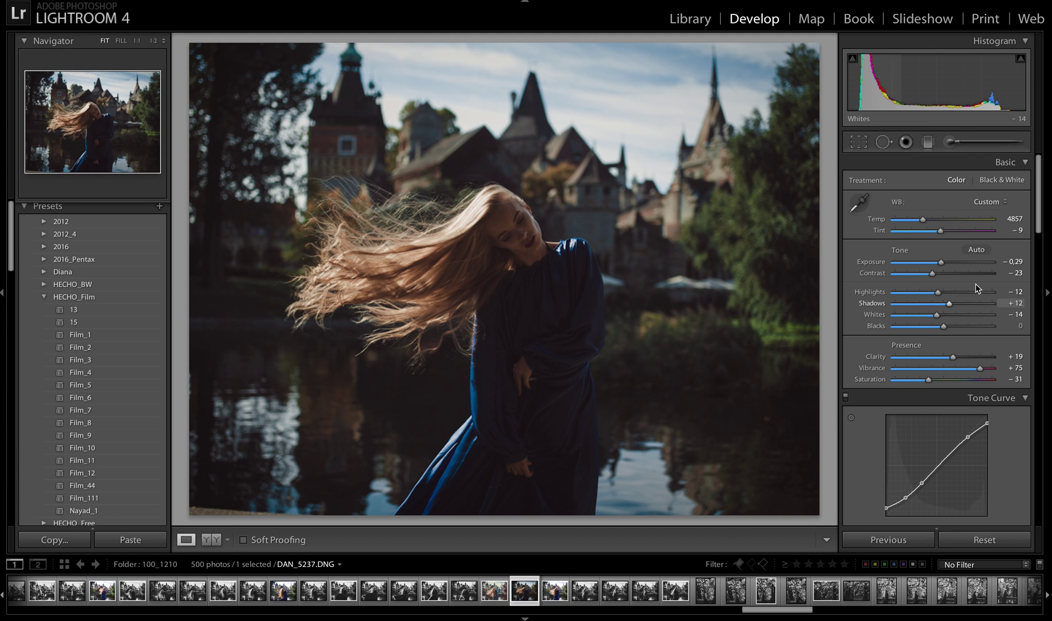
left_click_drag(943, 262, 949, 263)
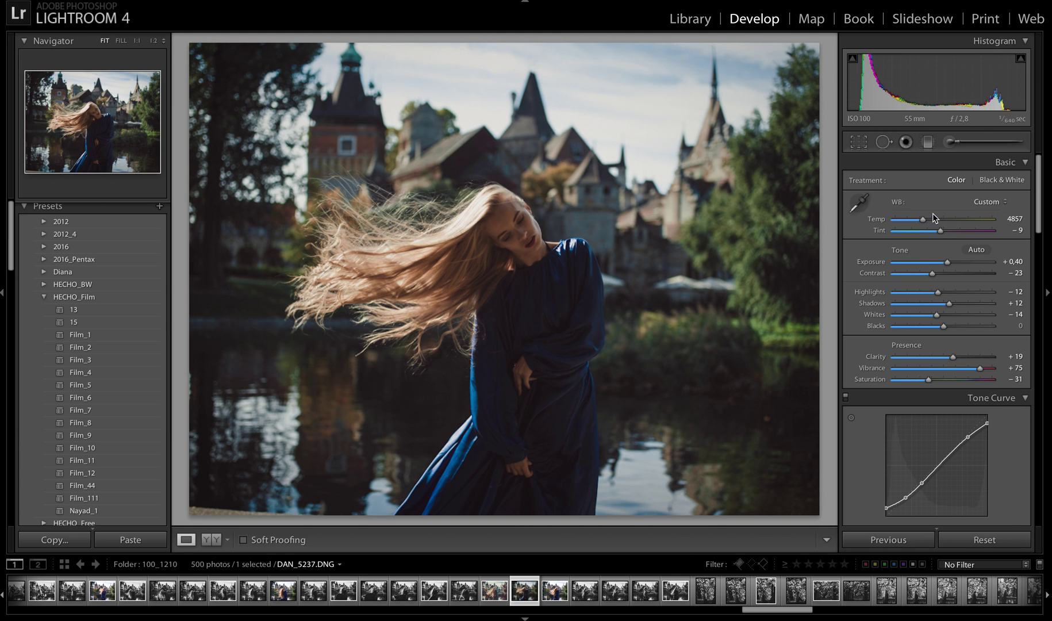
left_click_drag(924, 217, 928, 218)
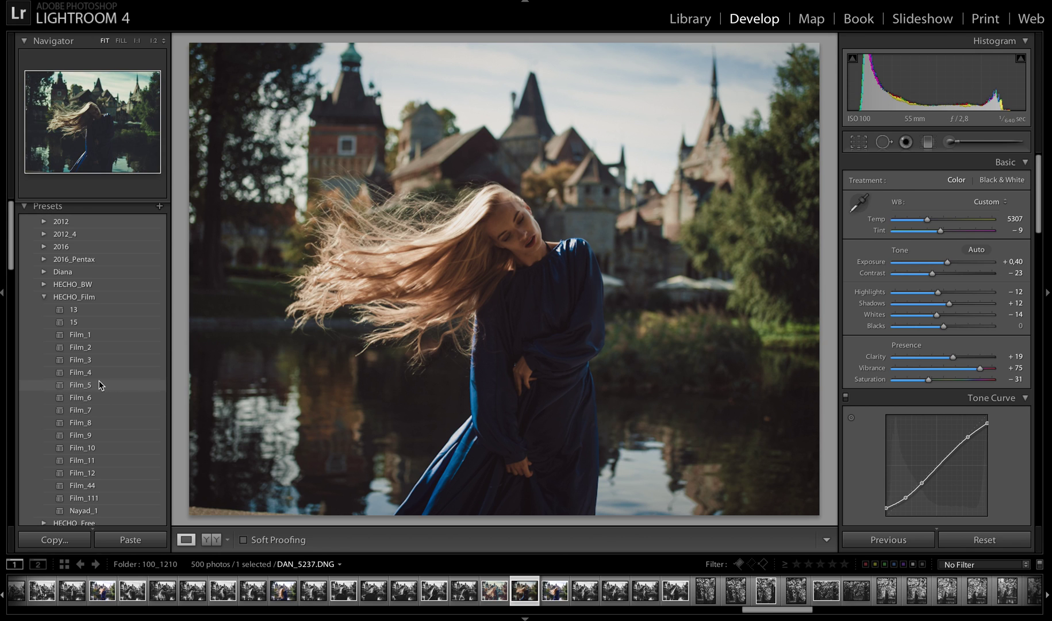
Try the Film_4 preset with exposure +0.55 and temperature 5904, and reset the photo's develop settings
left_click(80, 372)
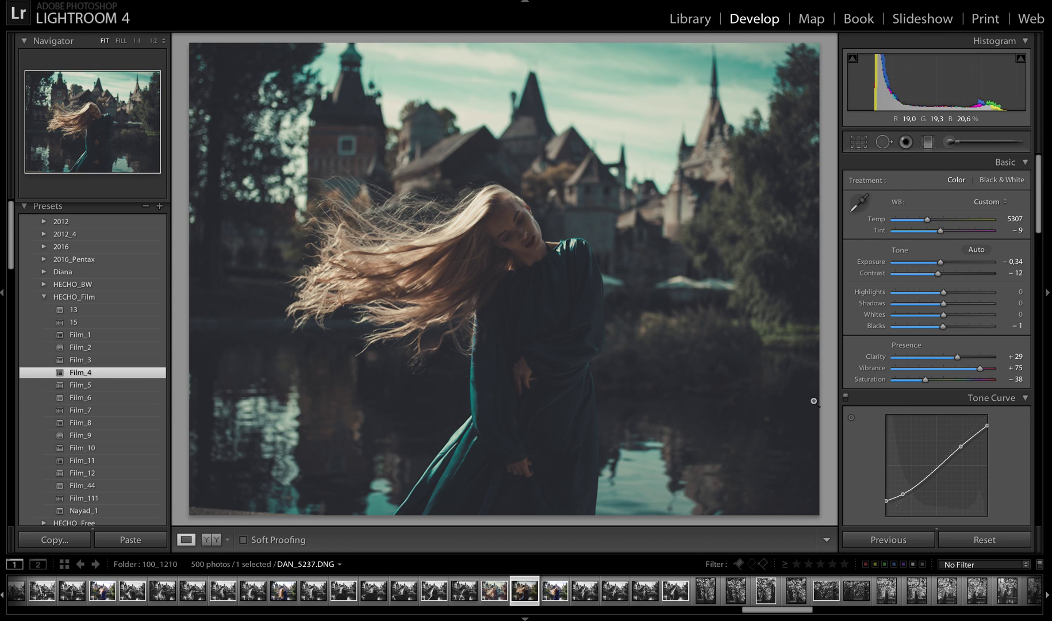
left_click(947, 263)
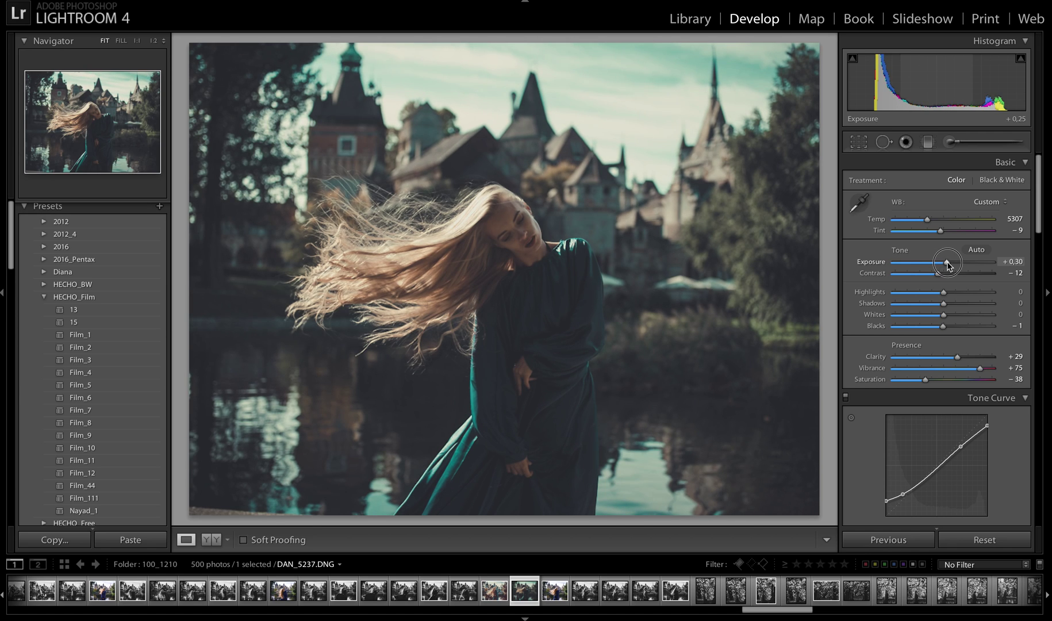
left_click_drag(947, 263, 949, 263)
left_click_drag(926, 219, 933, 223)
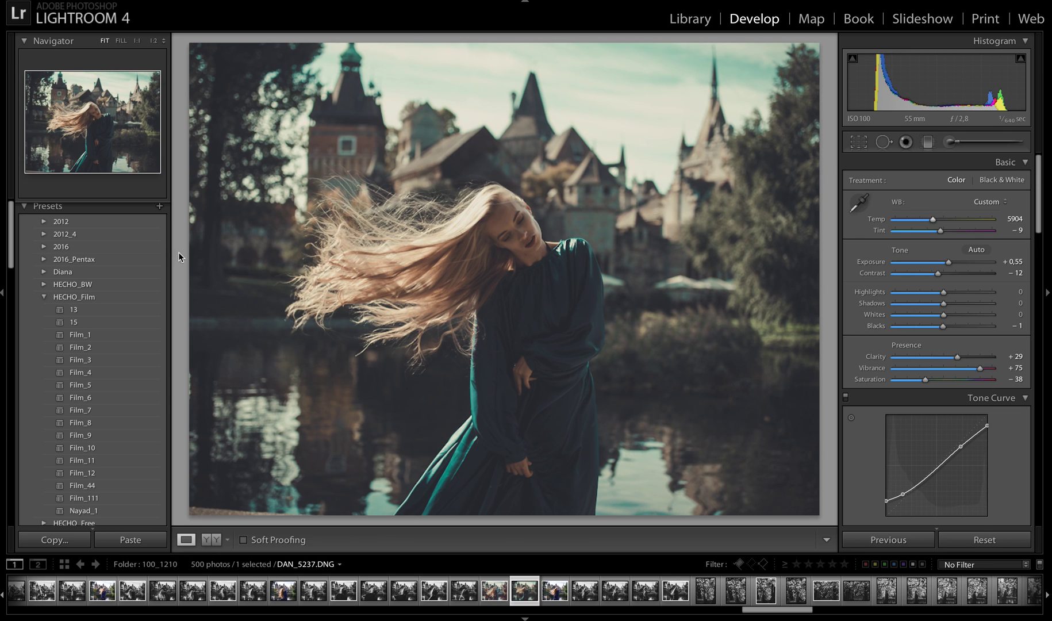
left_click(982, 543)
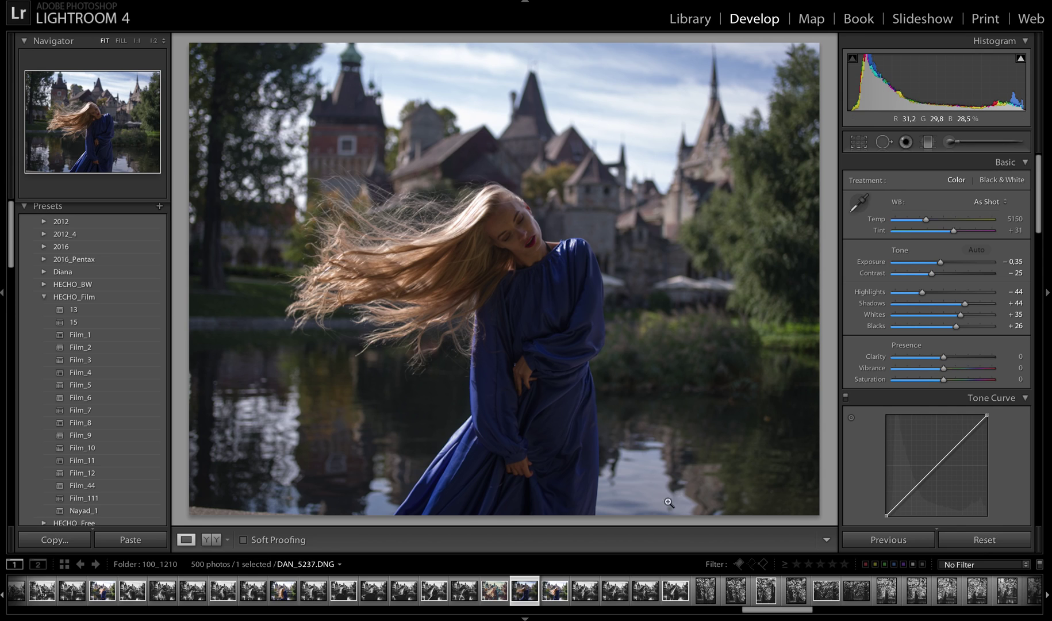
left_click(44, 297)
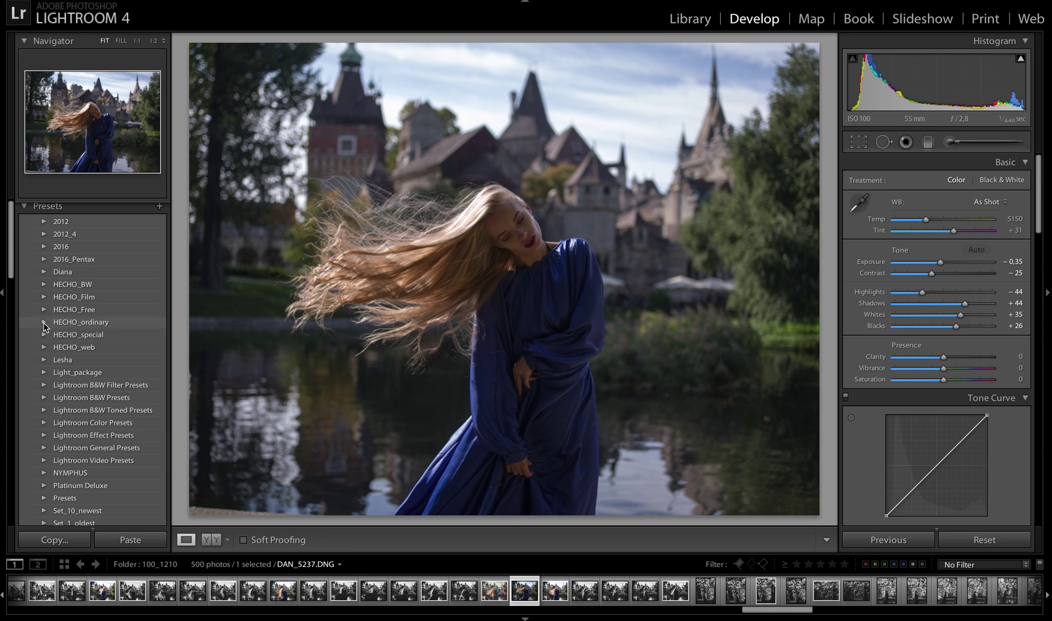
Expand the Set_Pentax preset group and preview its presets on the photo
scroll(44, 326, "down", 10)
scroll(45, 326, "down", 3)
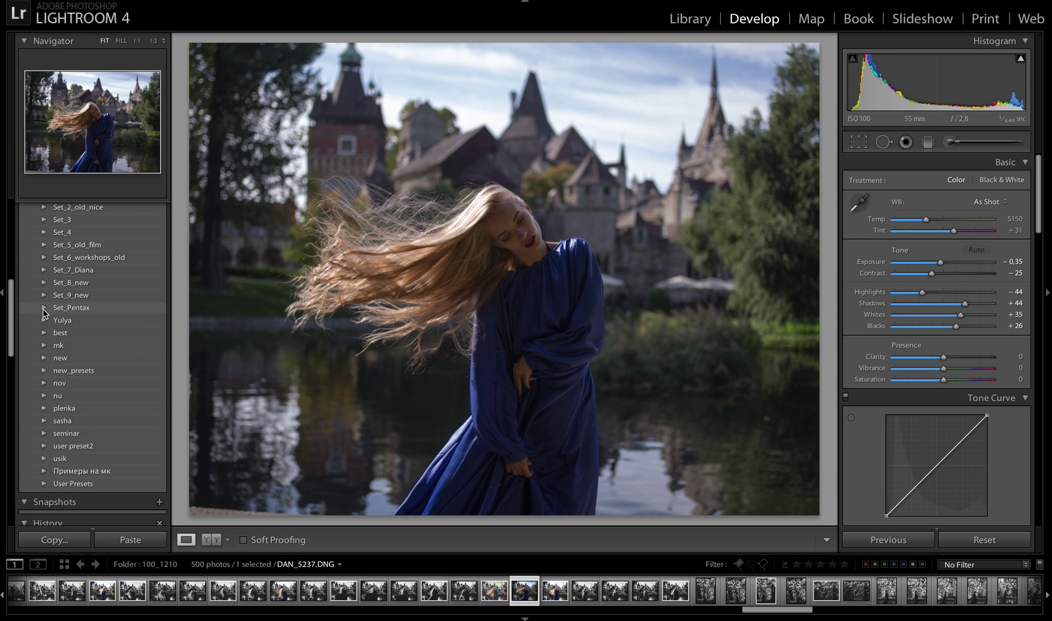
left_click(44, 309)
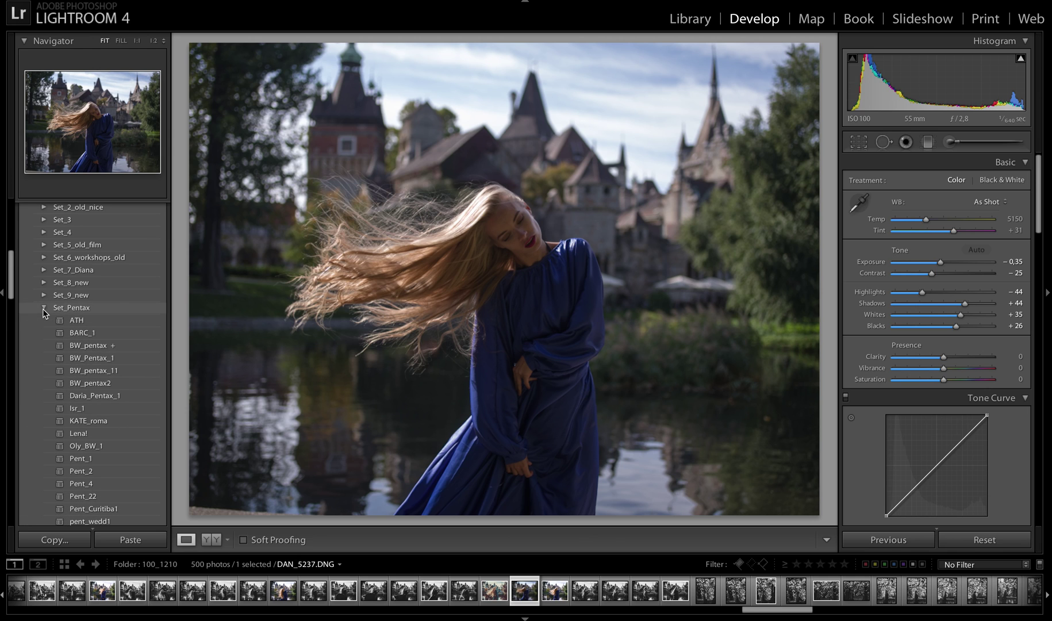
scroll(54, 322, "down", 15)
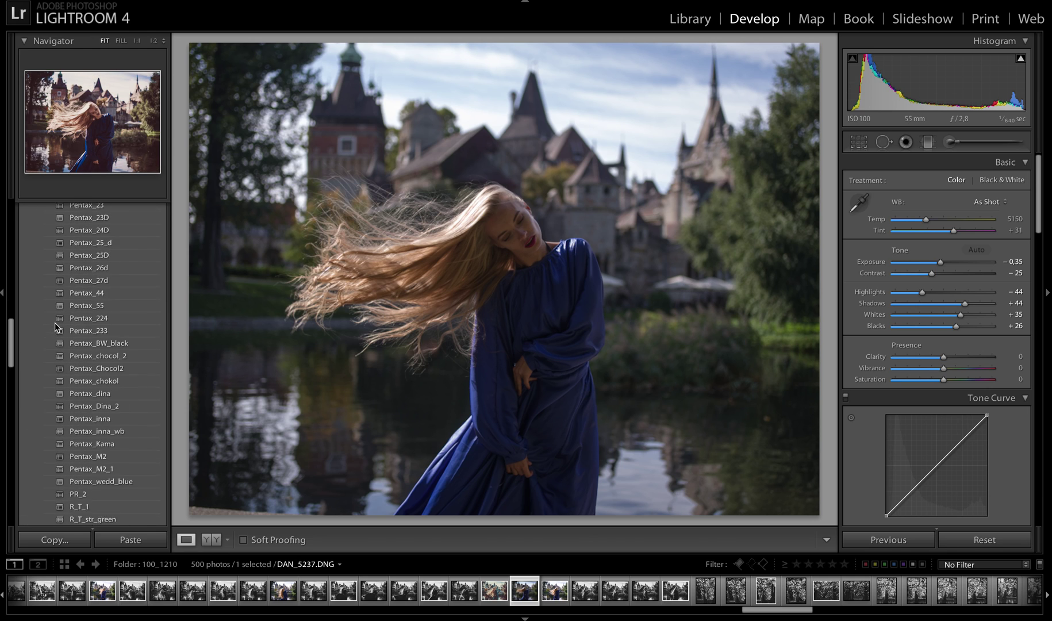
scroll(54, 322, "up", 8)
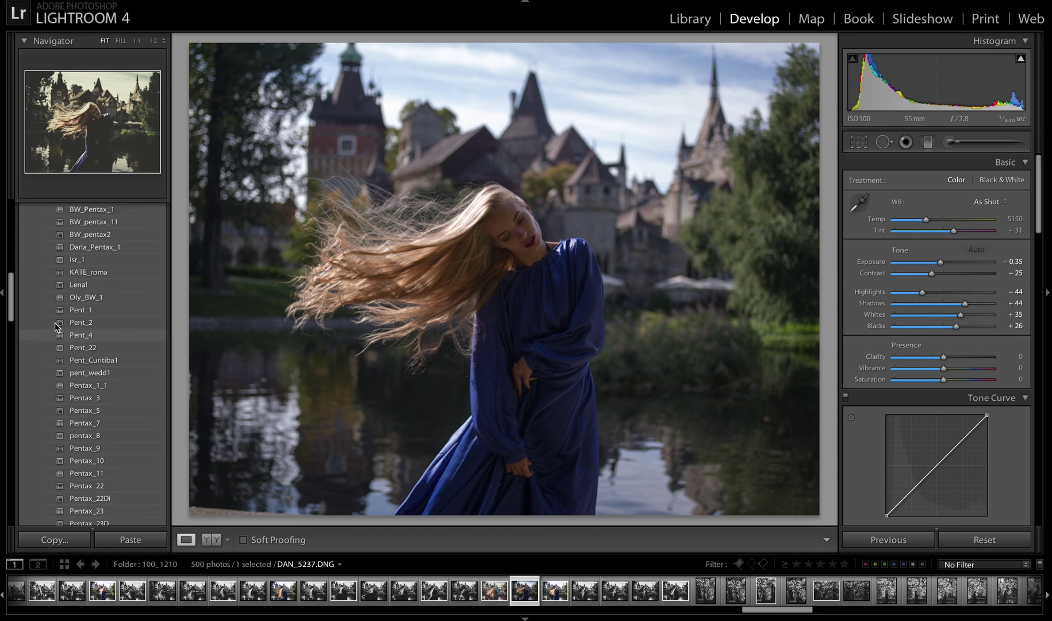
scroll(54, 322, "up", 5)
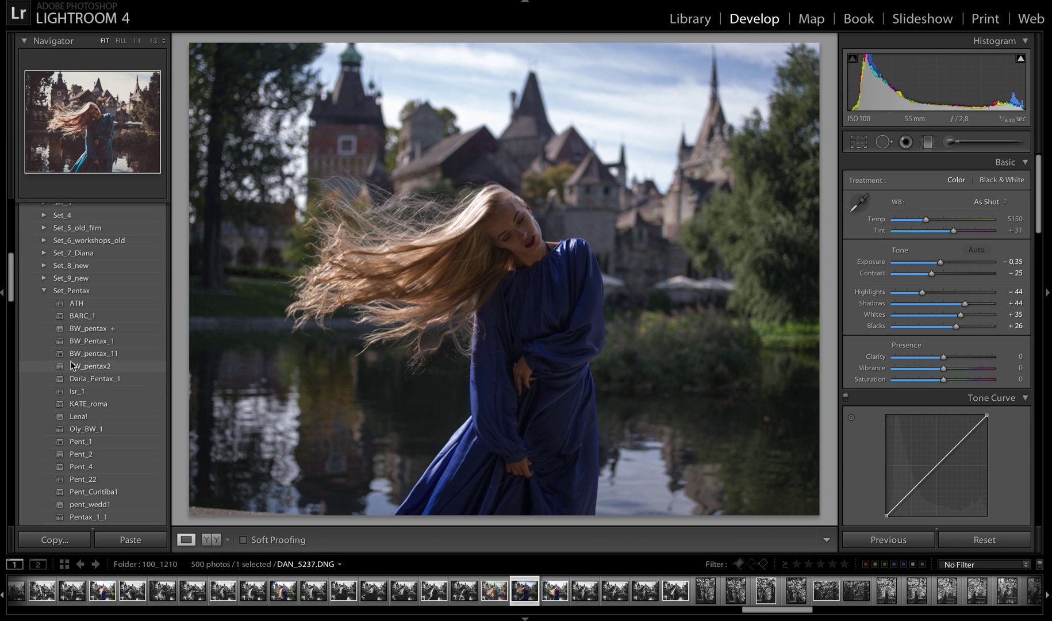
scroll(81, 323, "down", 2)
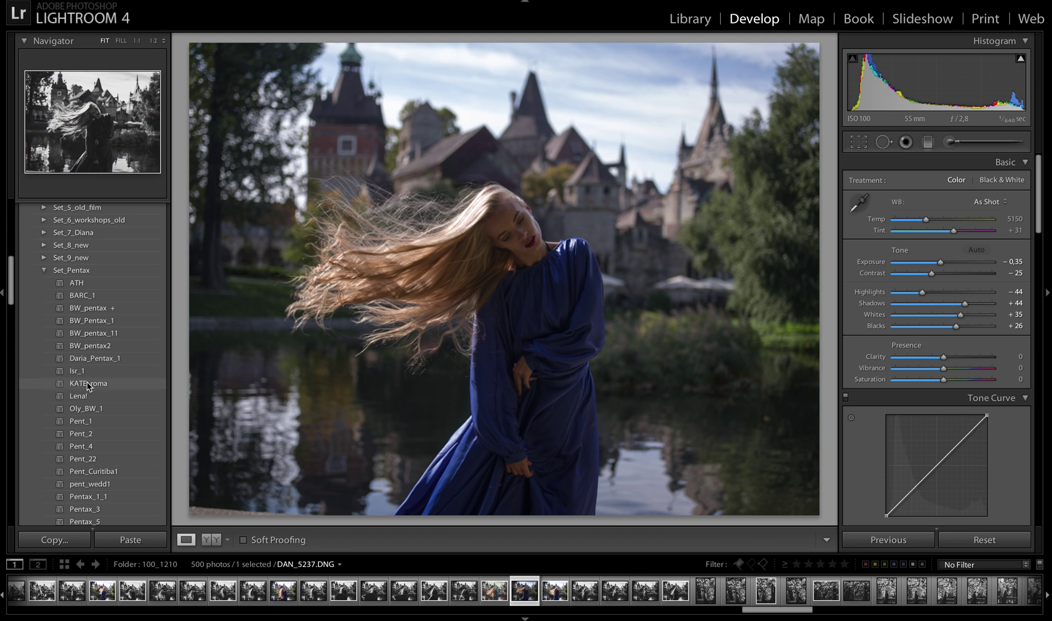
scroll(89, 396, "down", 1)
scroll(89, 397, "down", 2)
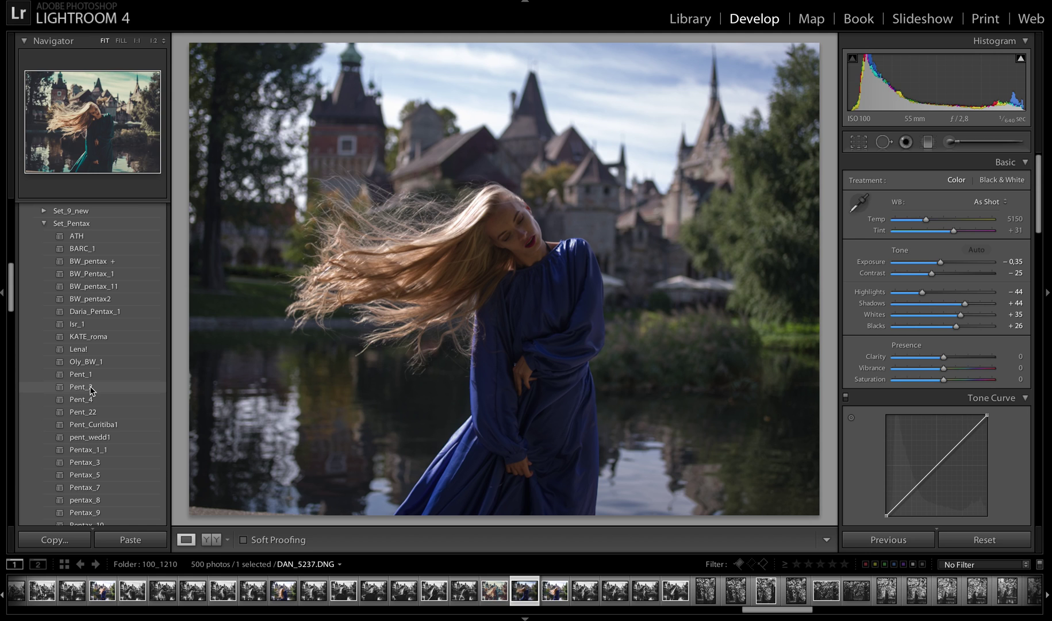
Try the Pent_1 preset with temperature 4923 and exposure +1.10, and reset the photo's develop settings
left_click(90, 376)
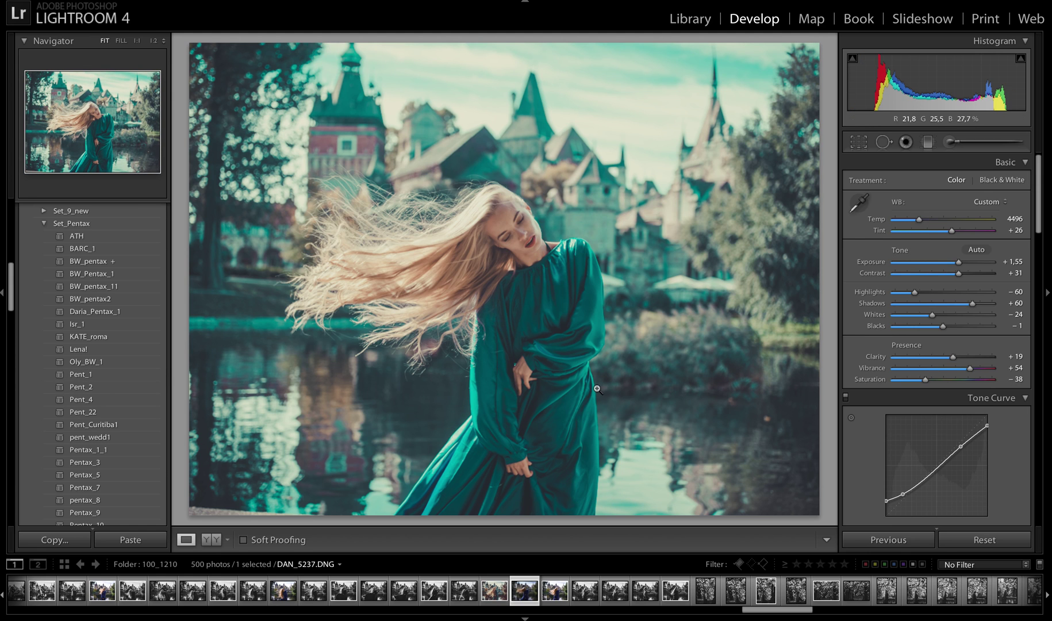
left_click_drag(919, 221, 924, 221)
left_click_drag(958, 263, 955, 265)
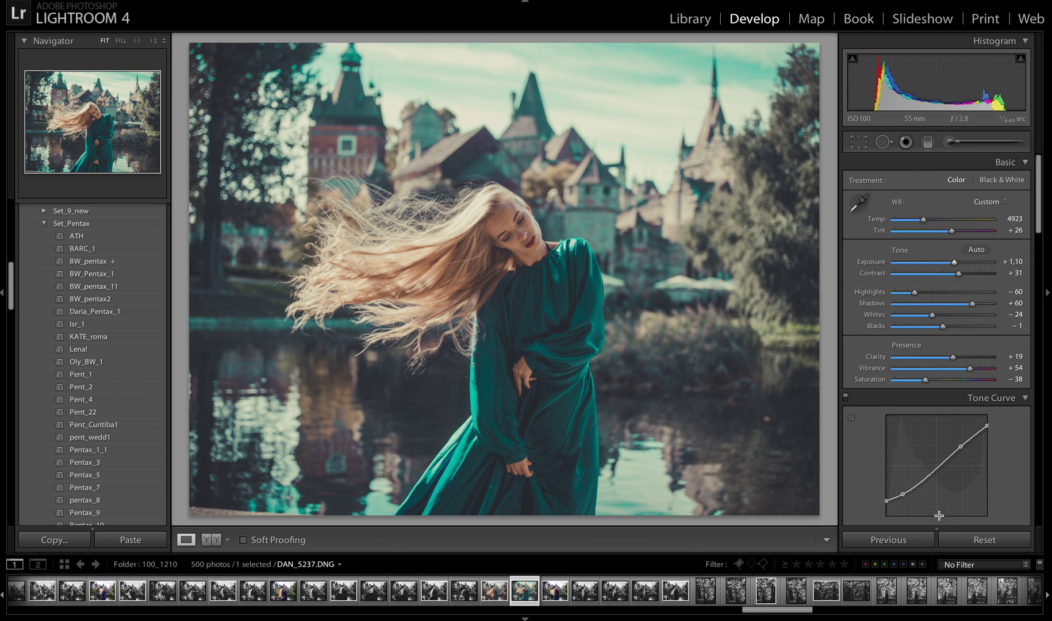
left_click(980, 546)
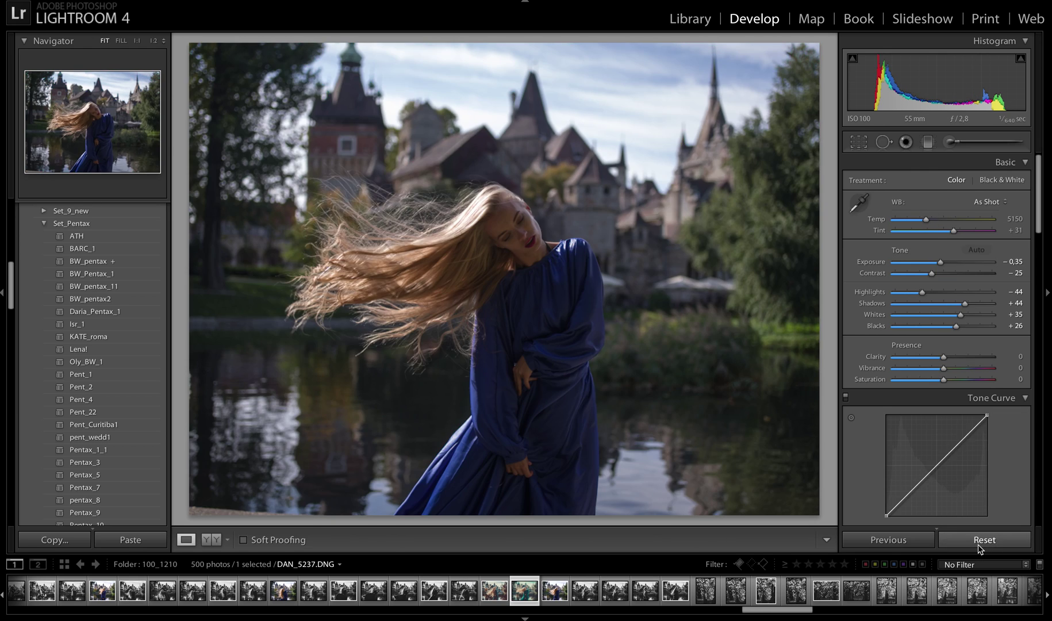
Try the Pentax_27d preset with exposure +0.75, temperature 4424 and tint +7, and reset the photo's develop settings
scroll(89, 315, "down", 2)
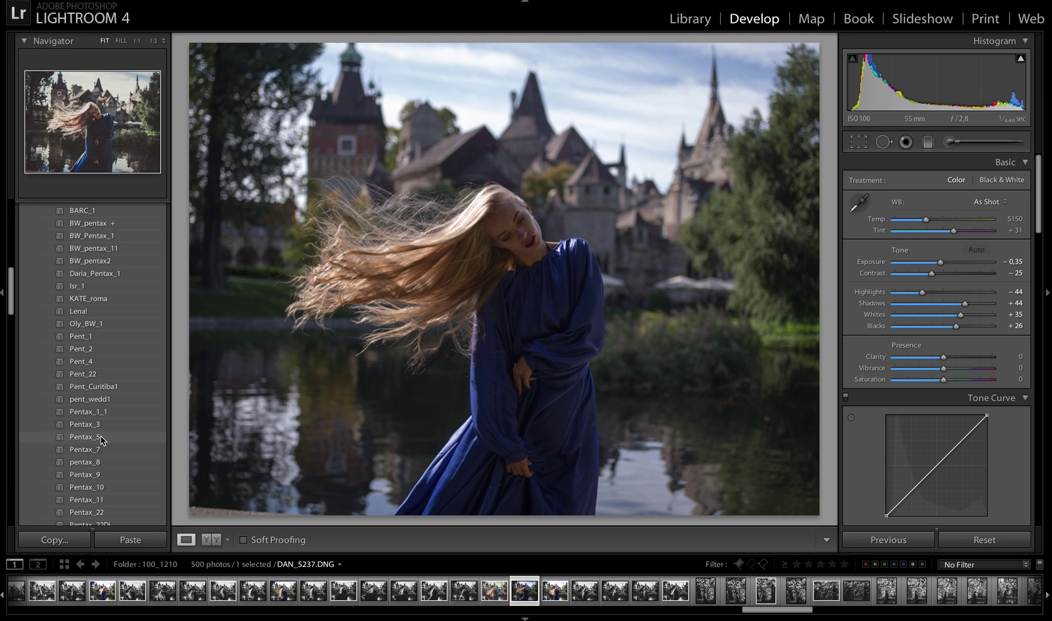
scroll(100, 437, "down", 5)
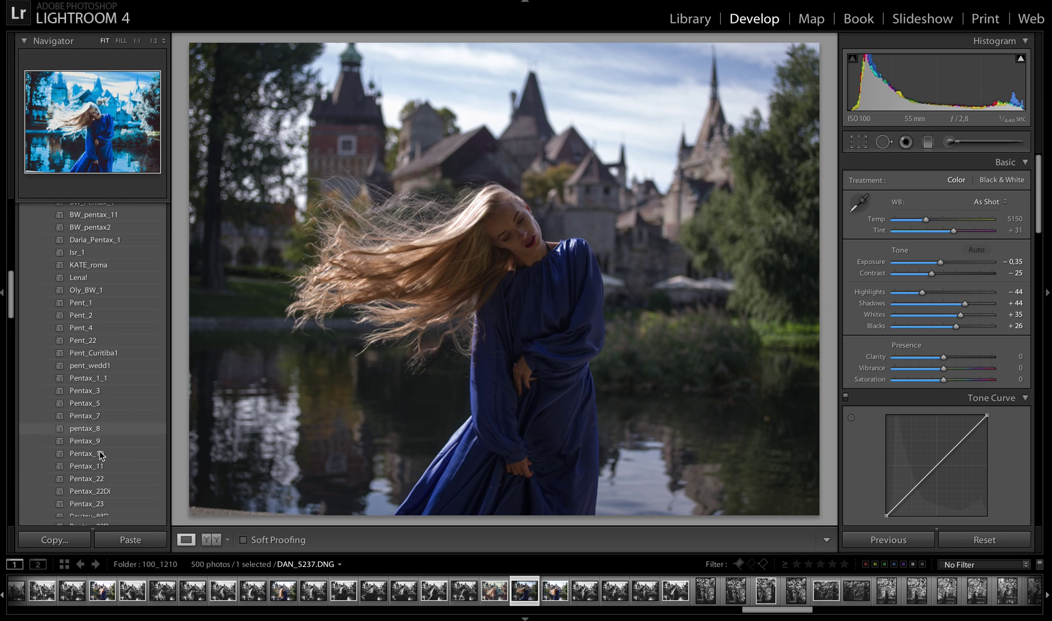
scroll(100, 452, "down", 2)
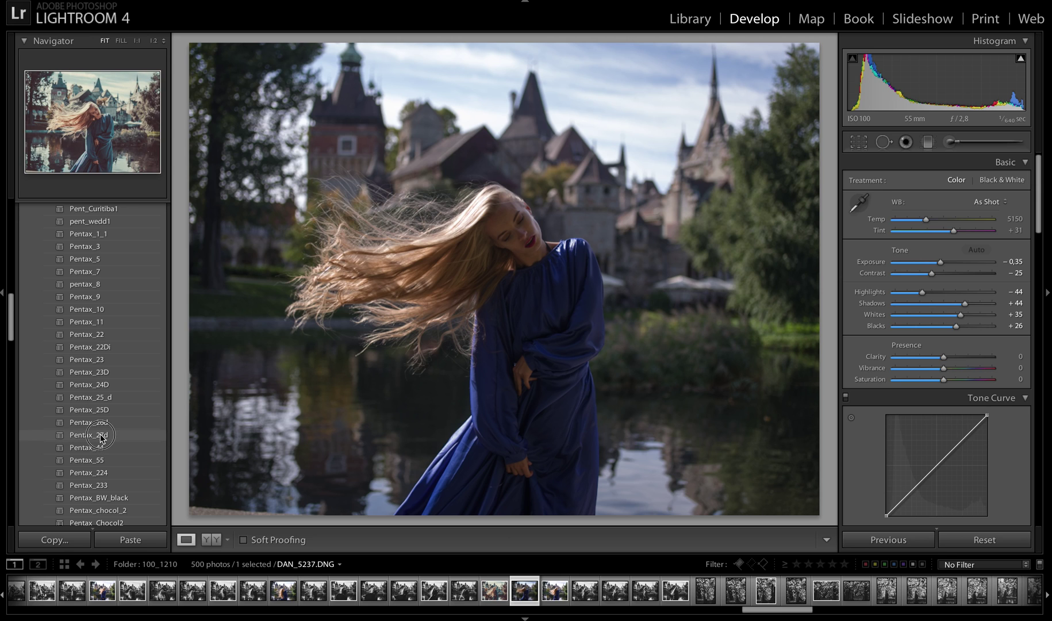
left_click(101, 435)
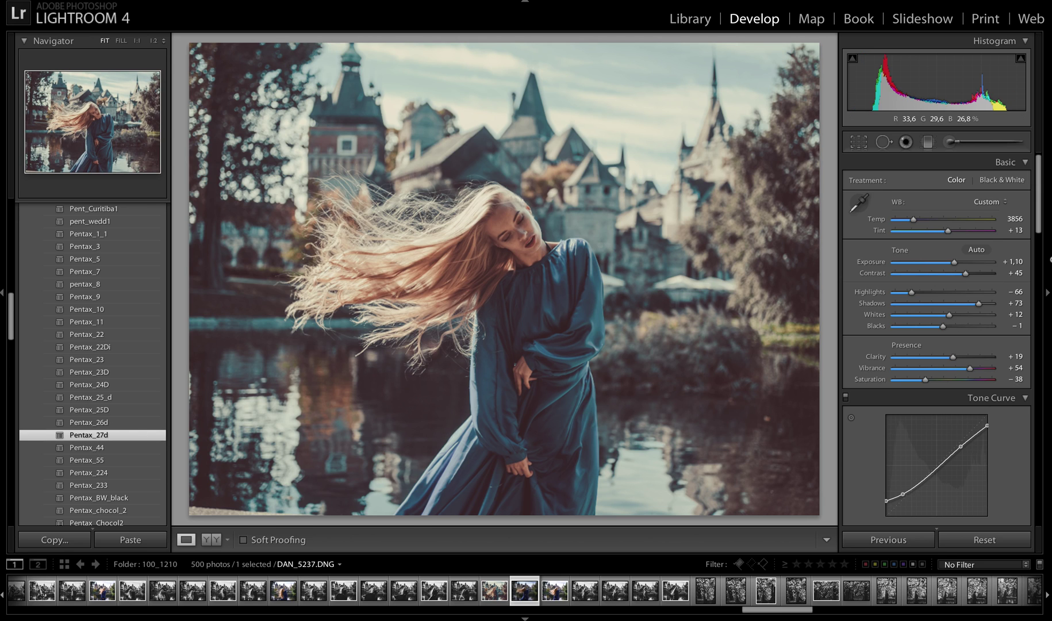
left_click_drag(954, 263, 953, 265)
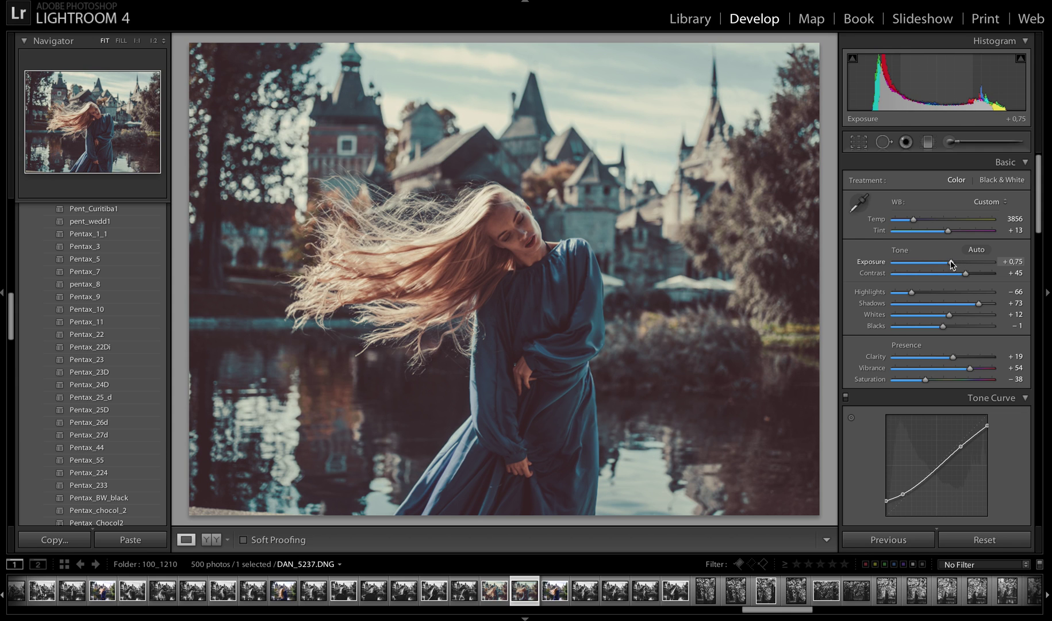
left_click_drag(914, 222, 946, 235)
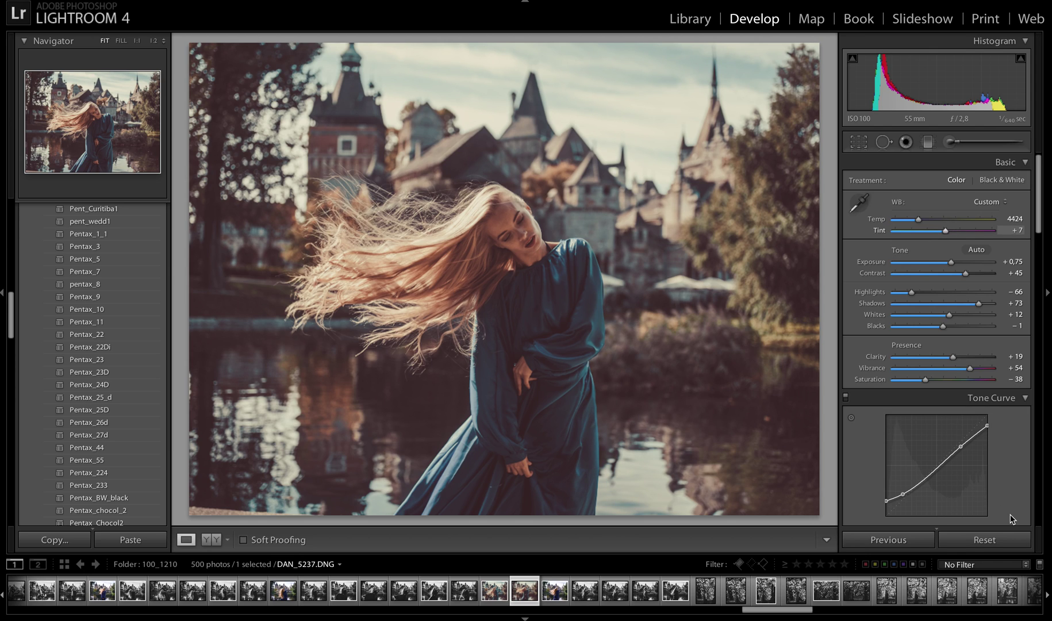
left_click(1005, 545)
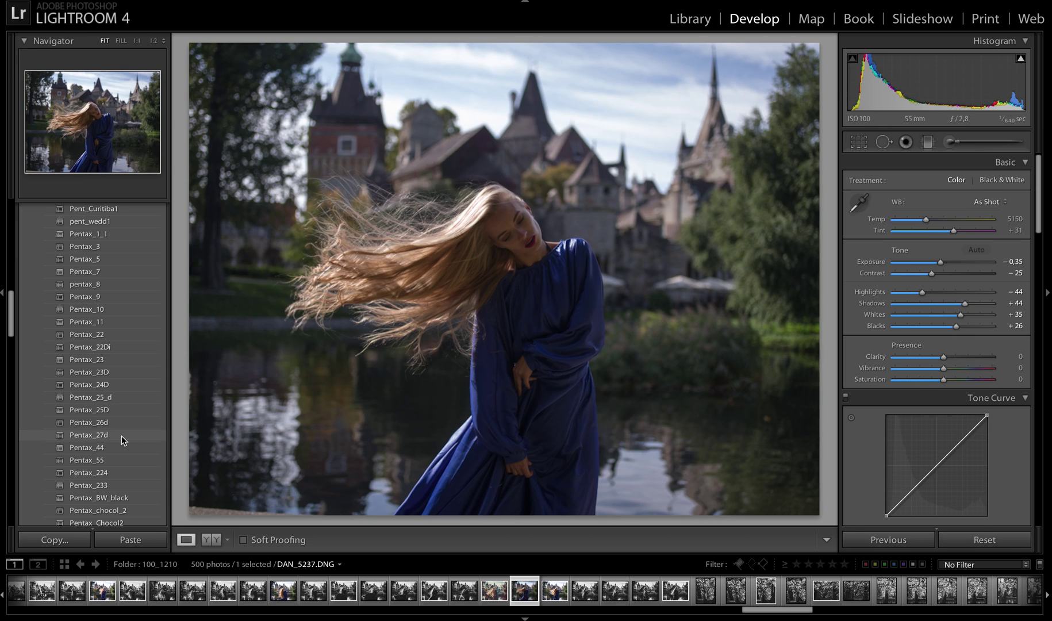
Apply the Pentax_Dina_2 preset from the Set_Pentax group, with temperature set to 4463 and exposure to +1.05
scroll(131, 440, "down", 3)
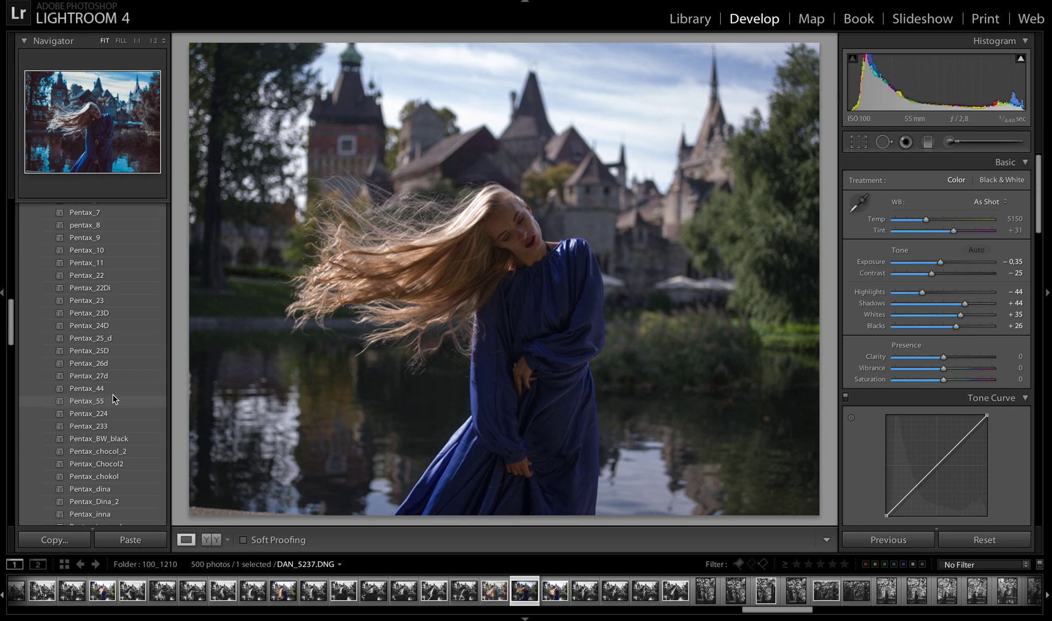
scroll(115, 415, "down", 5)
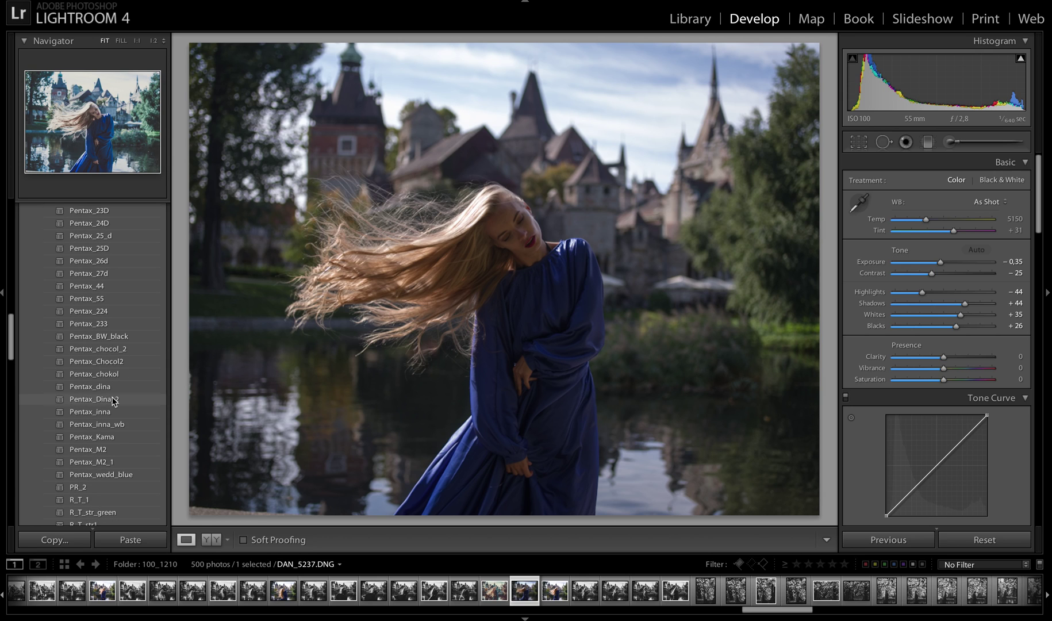
left_click(114, 401)
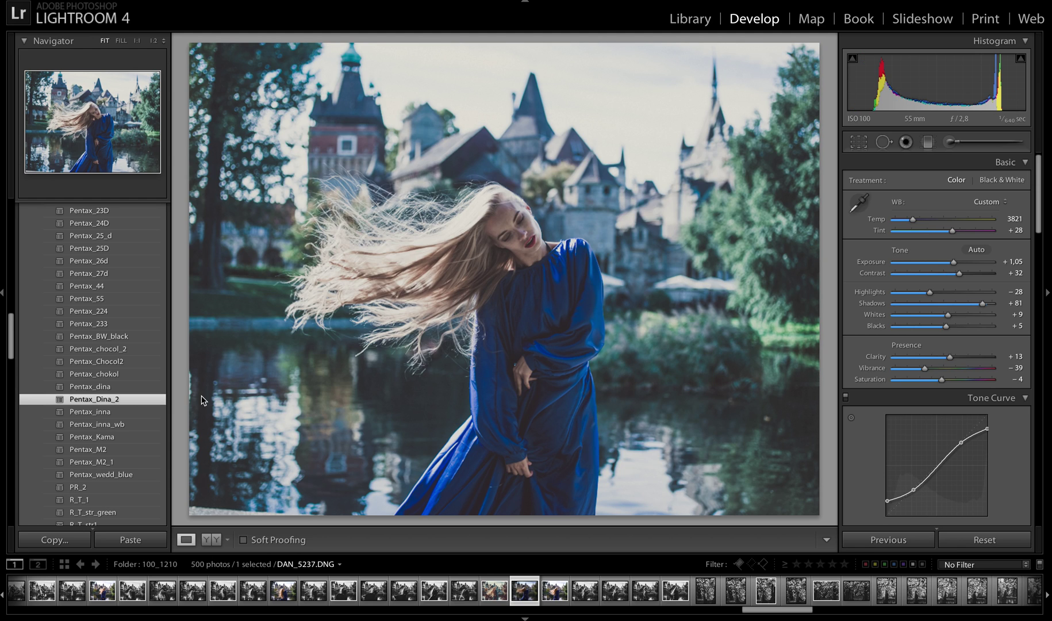
key("equal")
key("equal")
key("equal")
key("equal")
left_click_drag(913, 220, 921, 223)
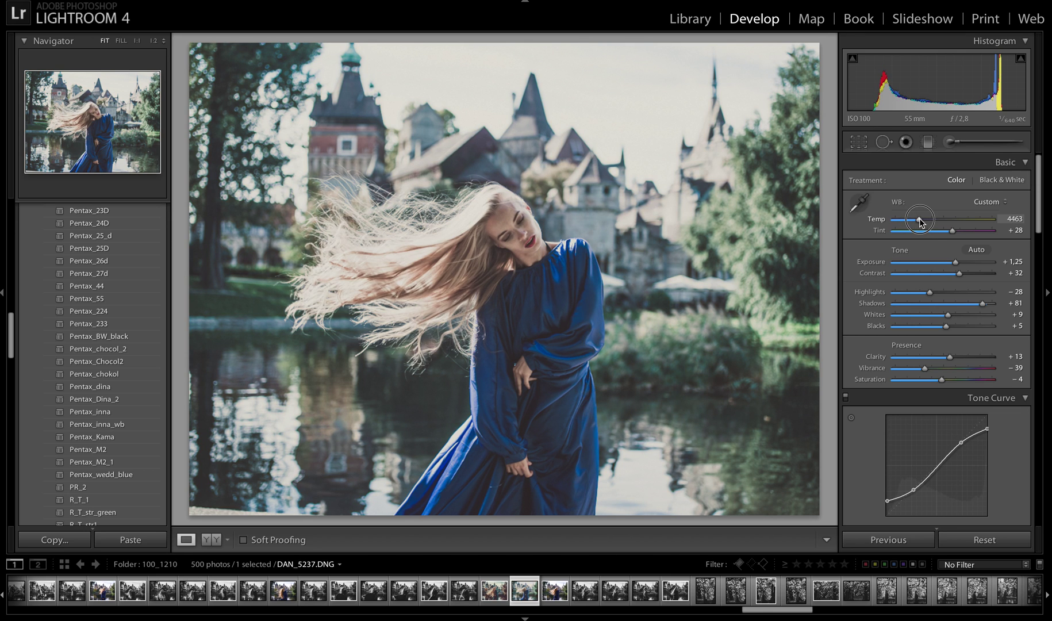
left_click_drag(958, 266, 952, 265)
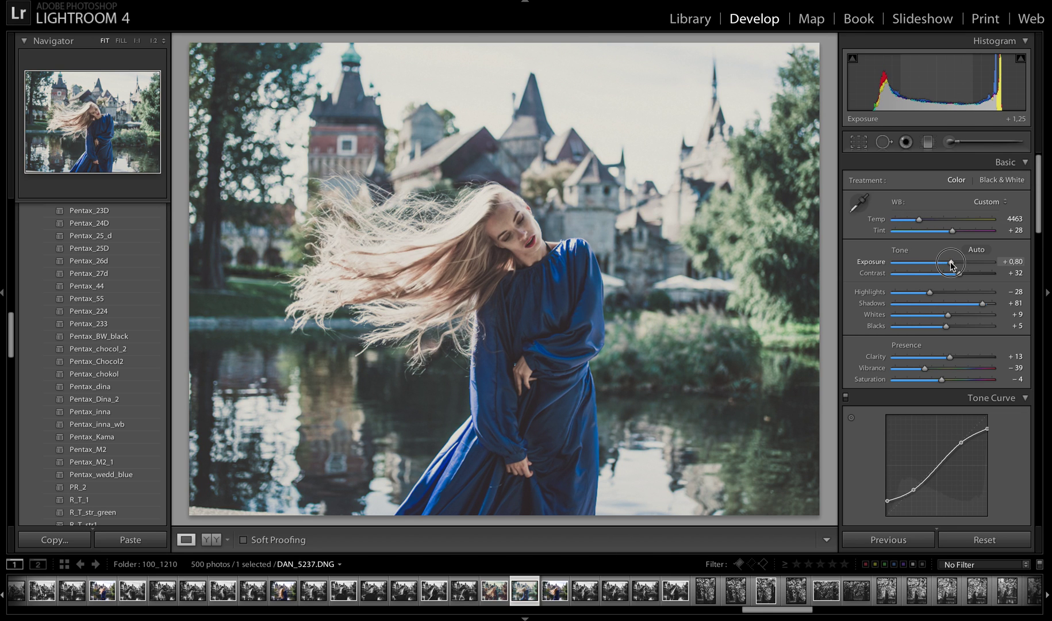
left_click_drag(951, 266, 953, 265)
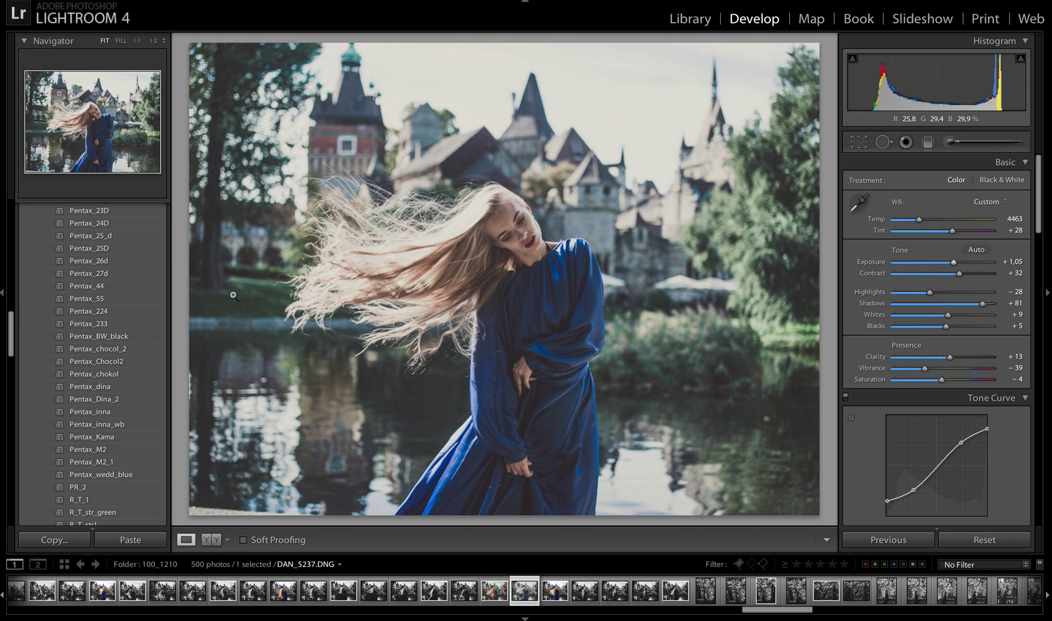
Collapse the Set_Pentax preset group and reset the photo's develop settings
scroll(69, 310, "up", 10)
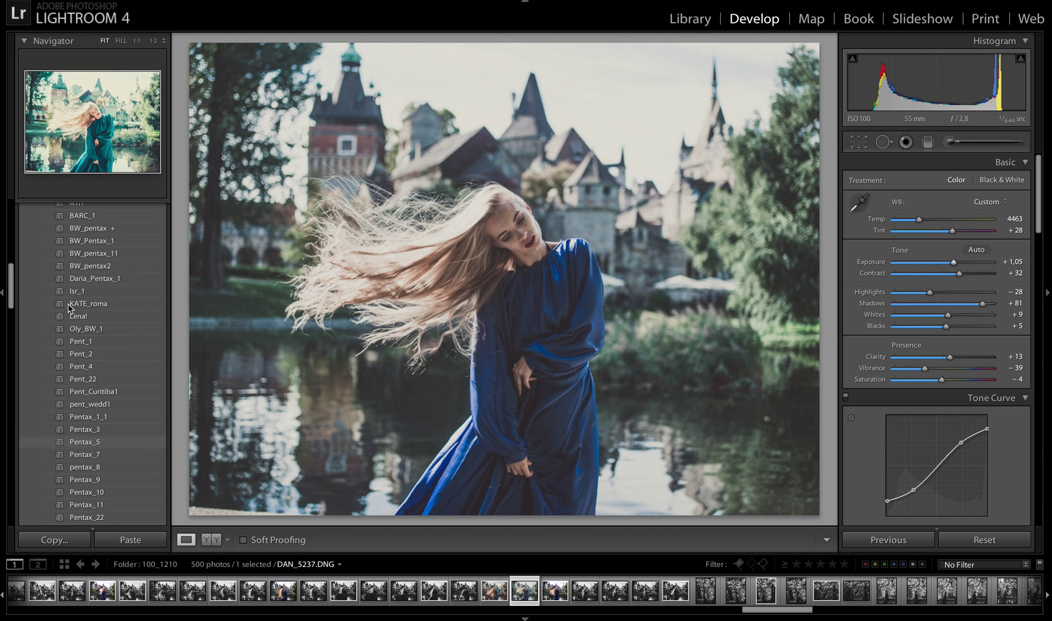
scroll(81, 336, "up", 5)
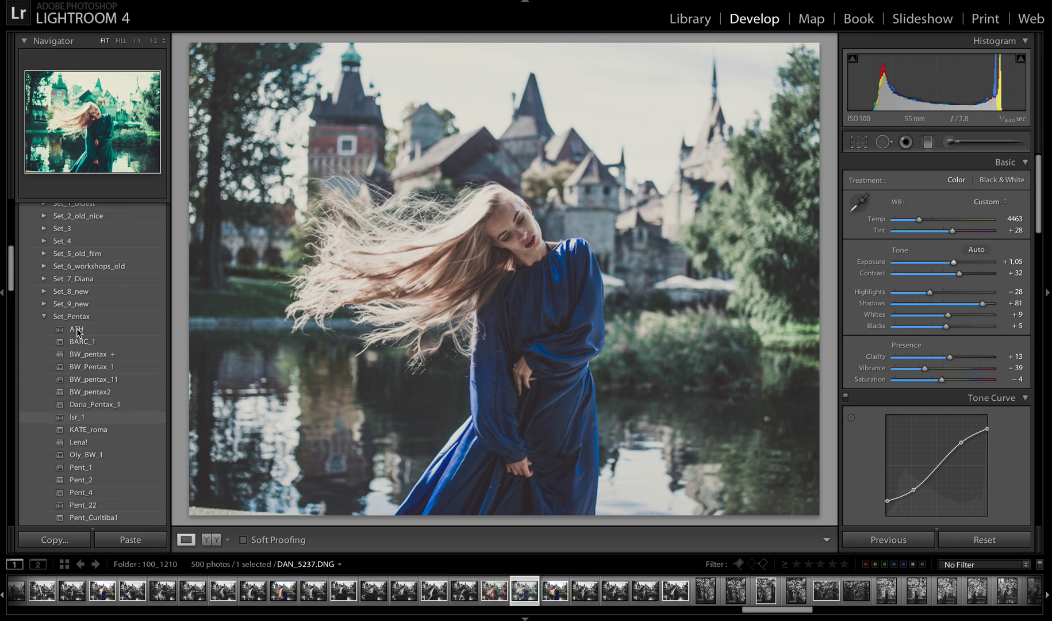
left_click(46, 326)
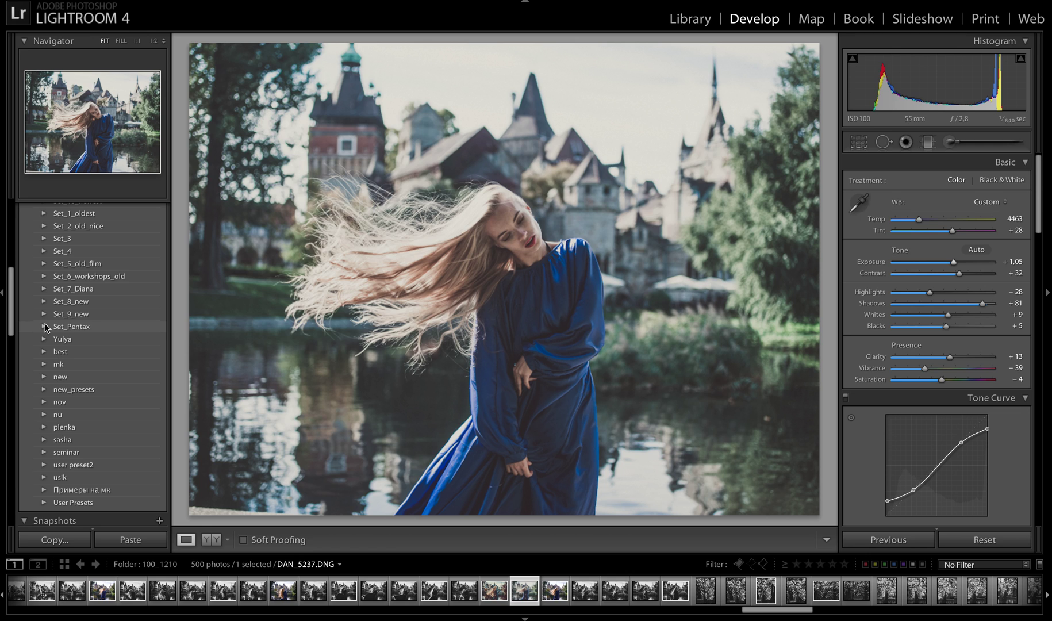
left_click(996, 544)
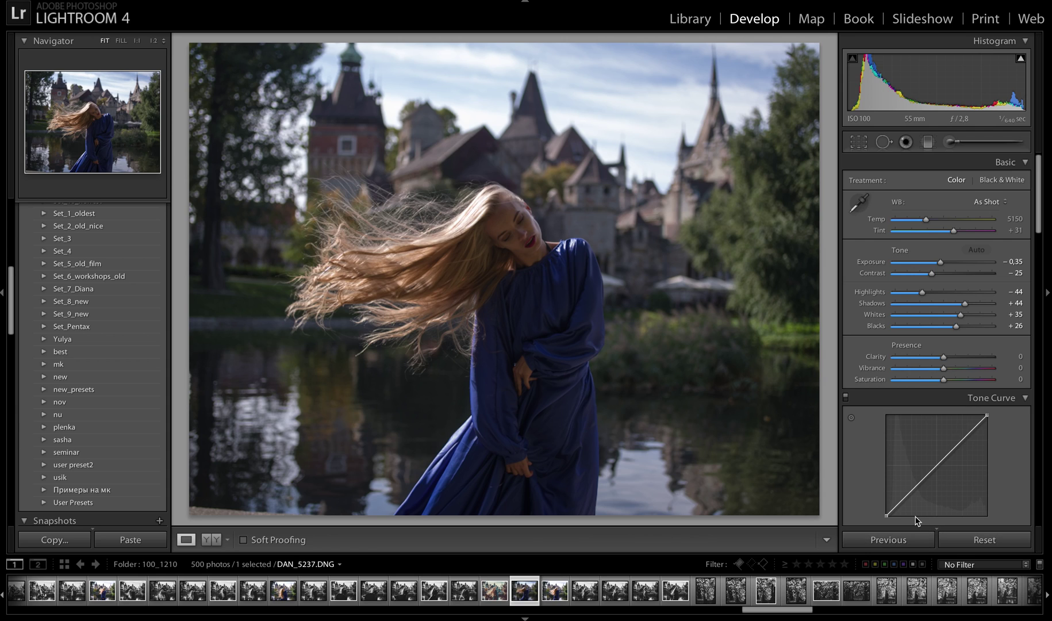
Look through the full list of preset groups, from the HECHO groups down to User Presets
scroll(95, 390, "up", 10)
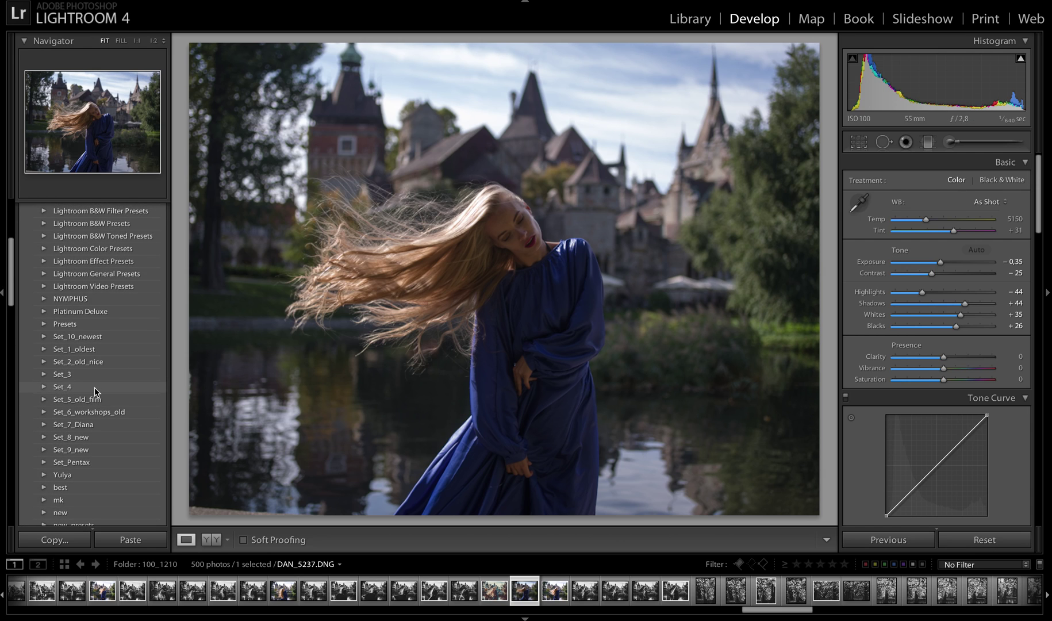
scroll(95, 387, "up", 3)
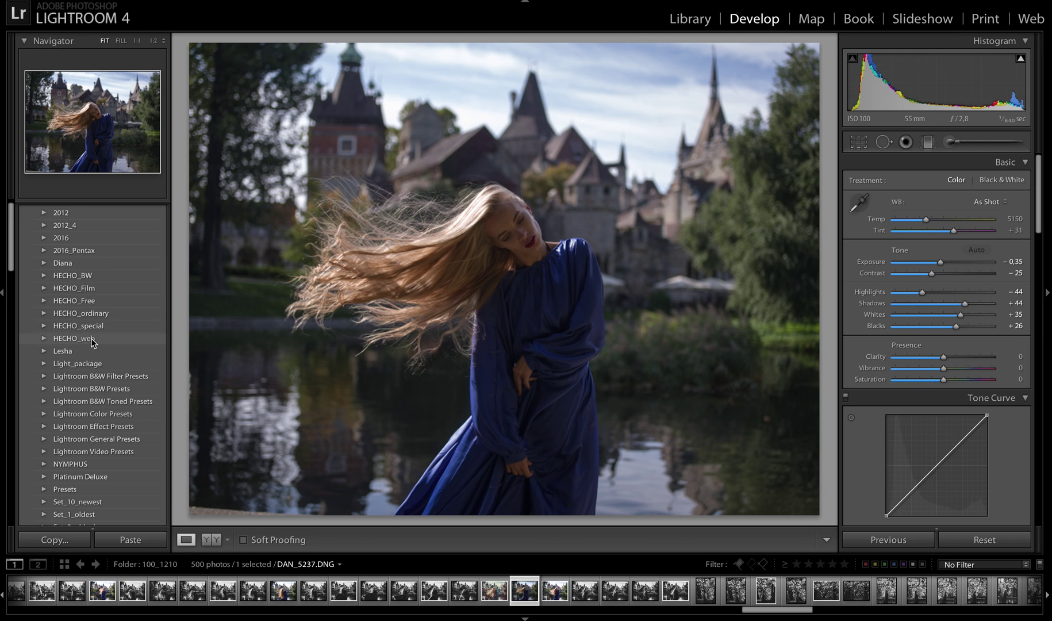
scroll(73, 322, "down", 10)
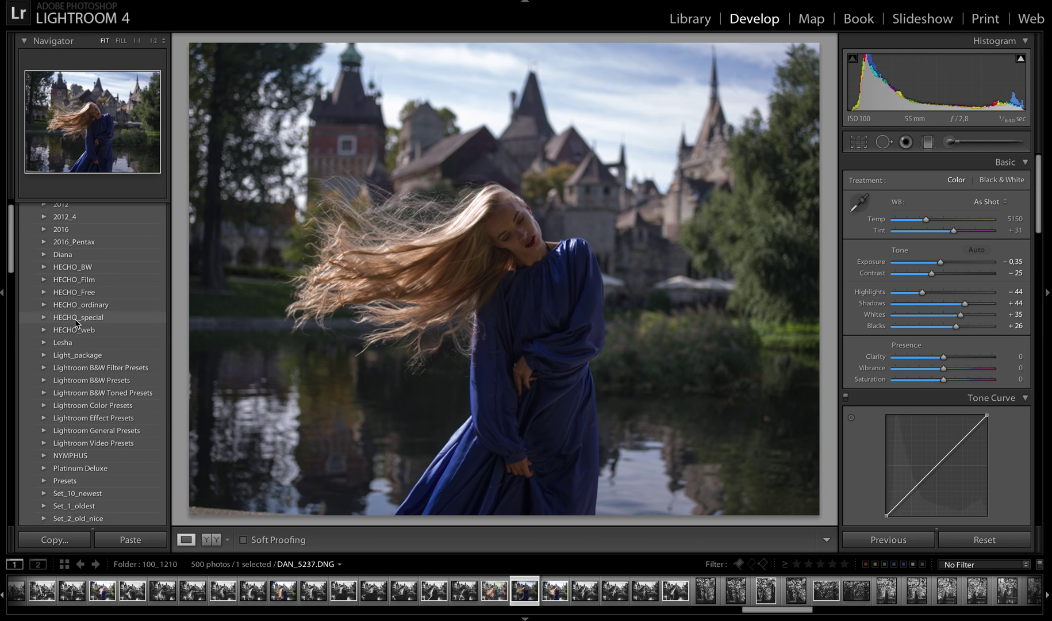
scroll(75, 318, "down", 9)
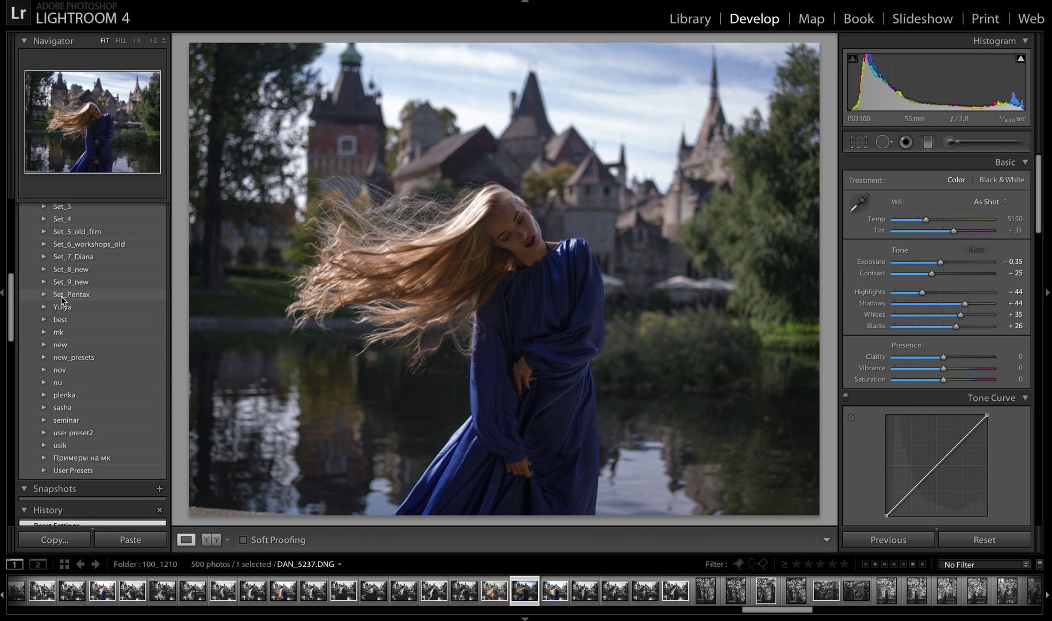
left_click(44, 295)
left_click(44, 295)
scroll(47, 291, "up", 3)
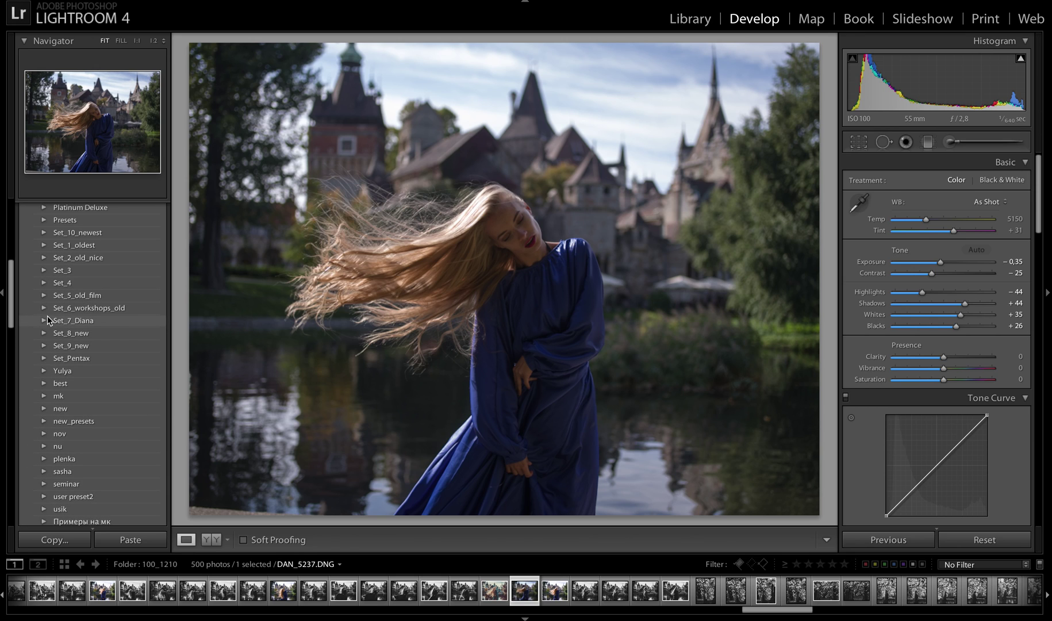
Examine the presets in the Set_10_newest, Set_9_new and Set_8_new groups, collapsing each group again
left_click(43, 231)
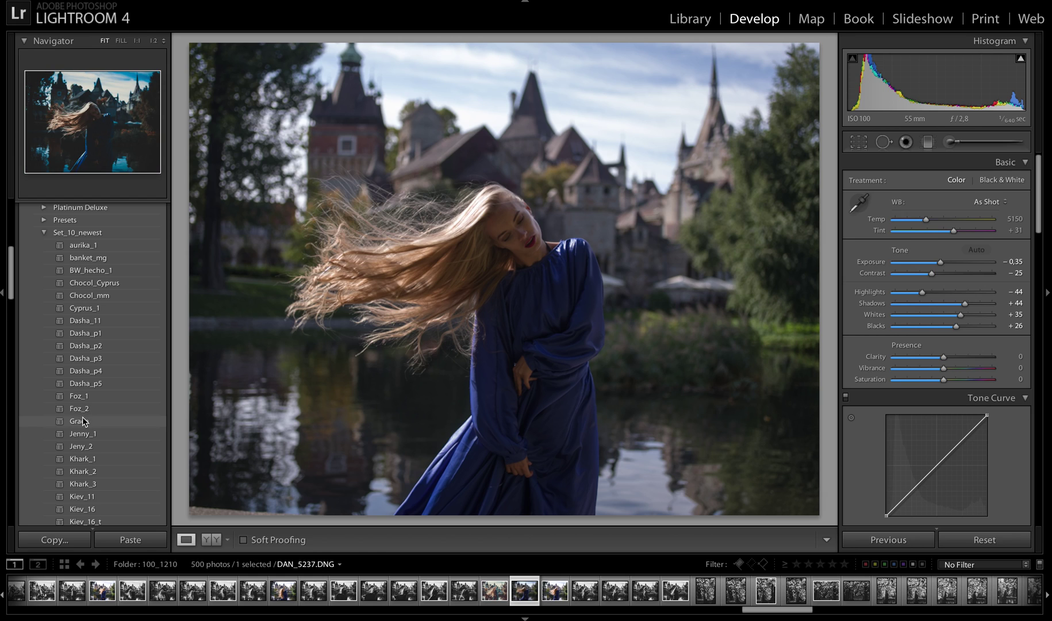
left_click(44, 231)
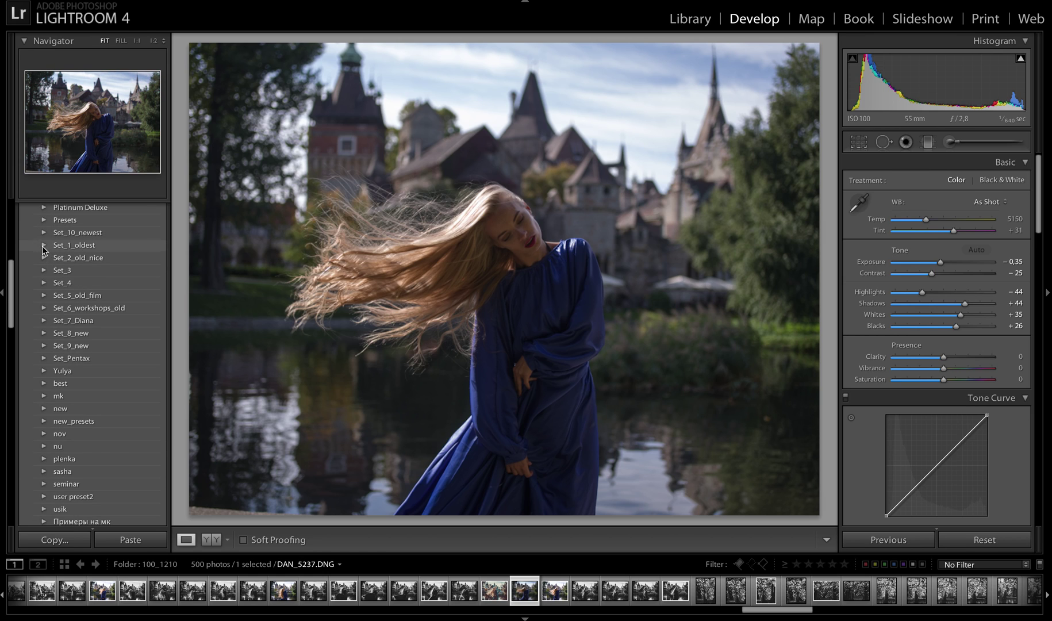
left_click(45, 346)
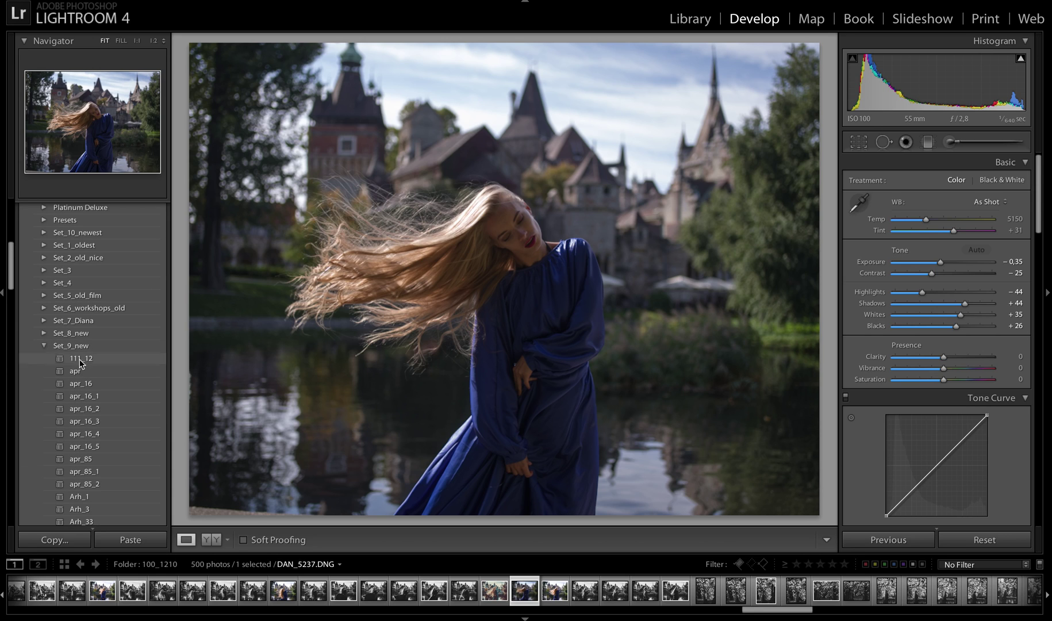
scroll(76, 432, "down", 3)
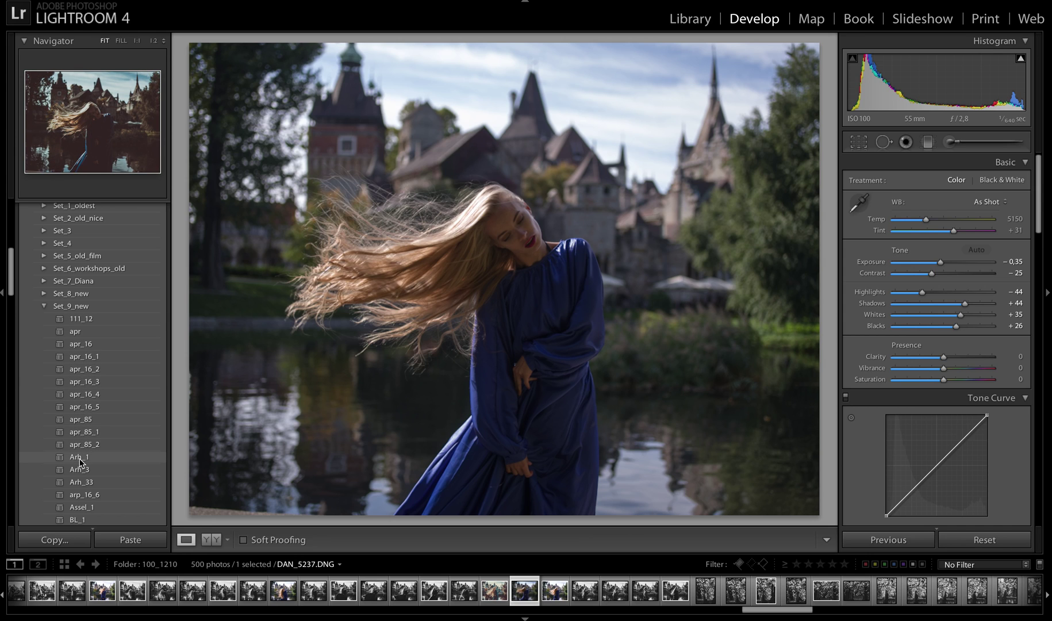
left_click(44, 306)
left_click(44, 293)
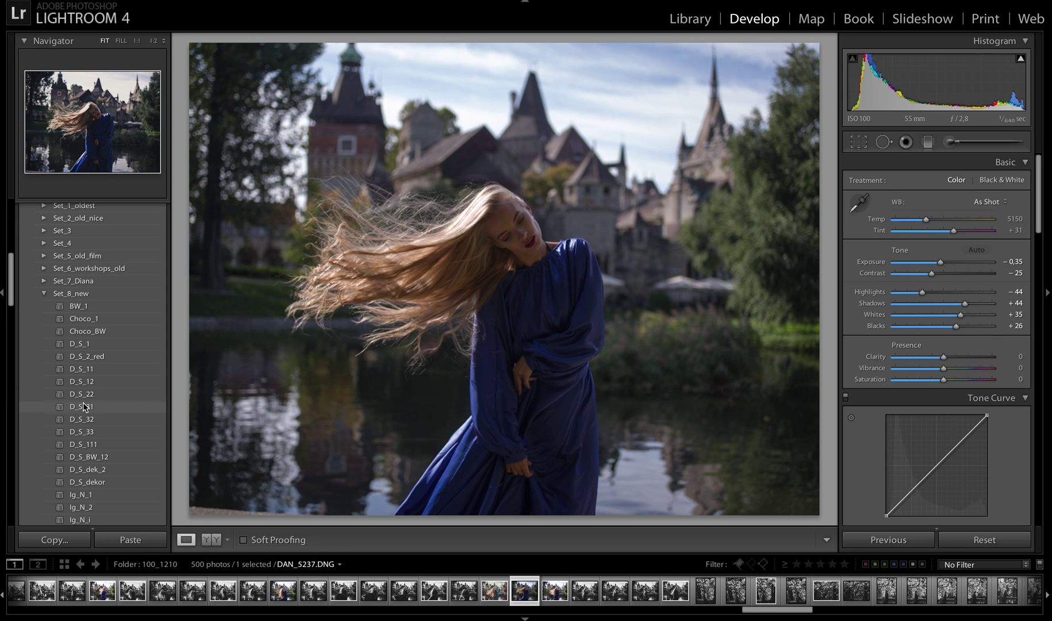
left_click(43, 292)
Expand the Set_7_Diana preset group, preview its presets on the photo, and collapse the group again
left_click(44, 282)
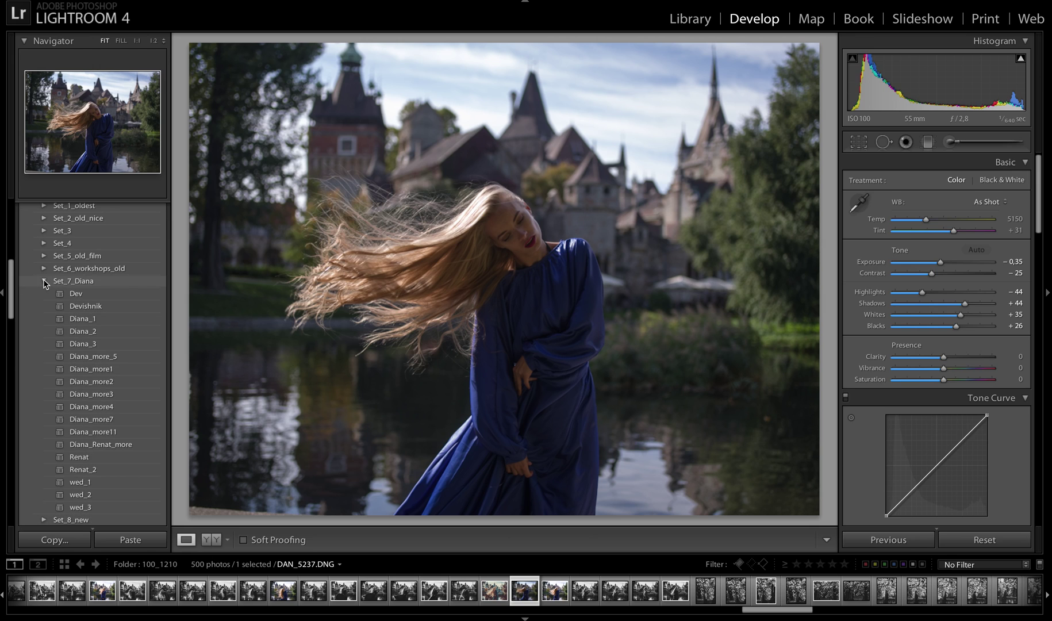
left_click(45, 282)
left_click(45, 282)
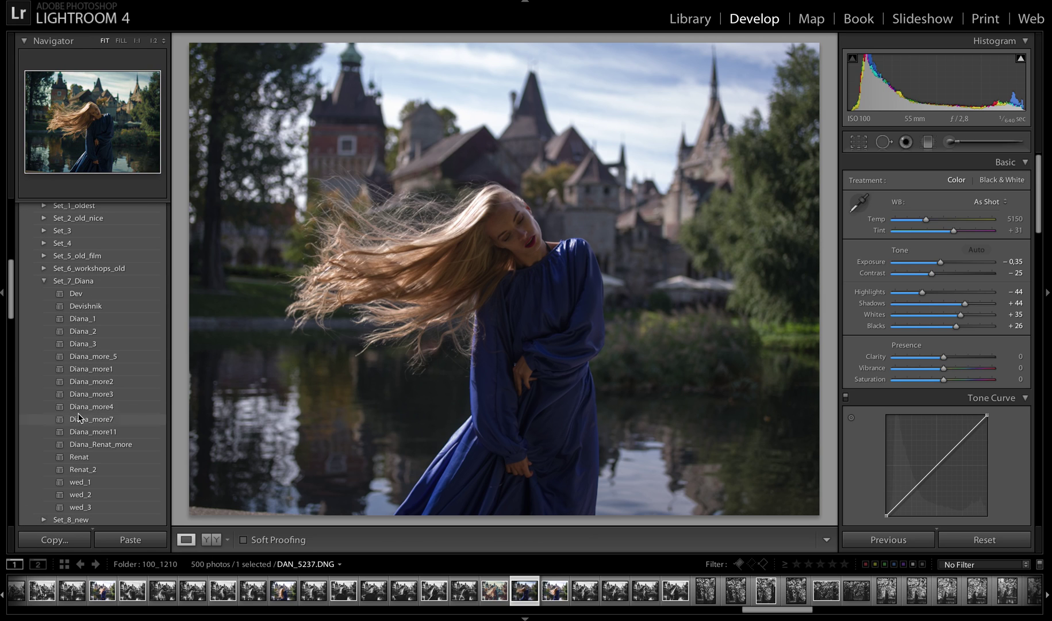
left_click(45, 280)
Expand the Set_6_workshops_old preset group and preview its presets on the photo
left_click(44, 268)
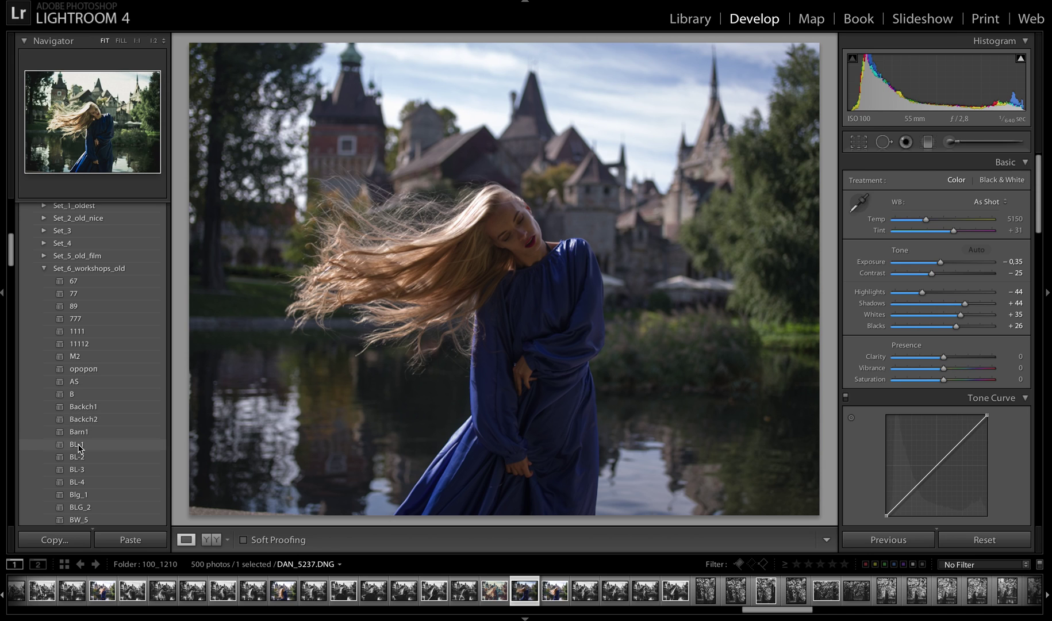
scroll(80, 482, "down", 3)
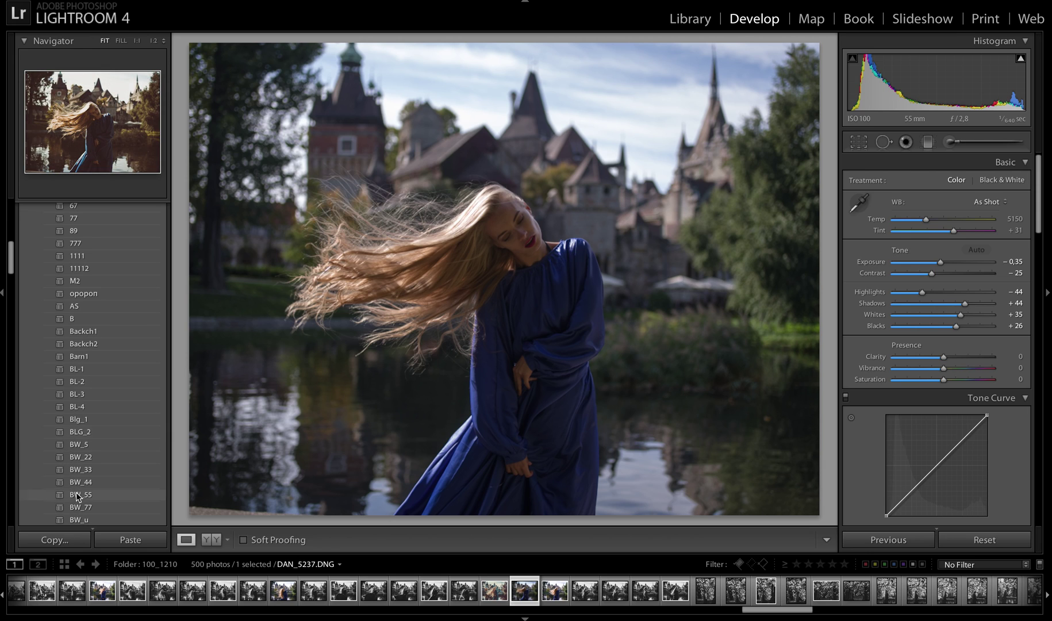
scroll(77, 491, "down", 4)
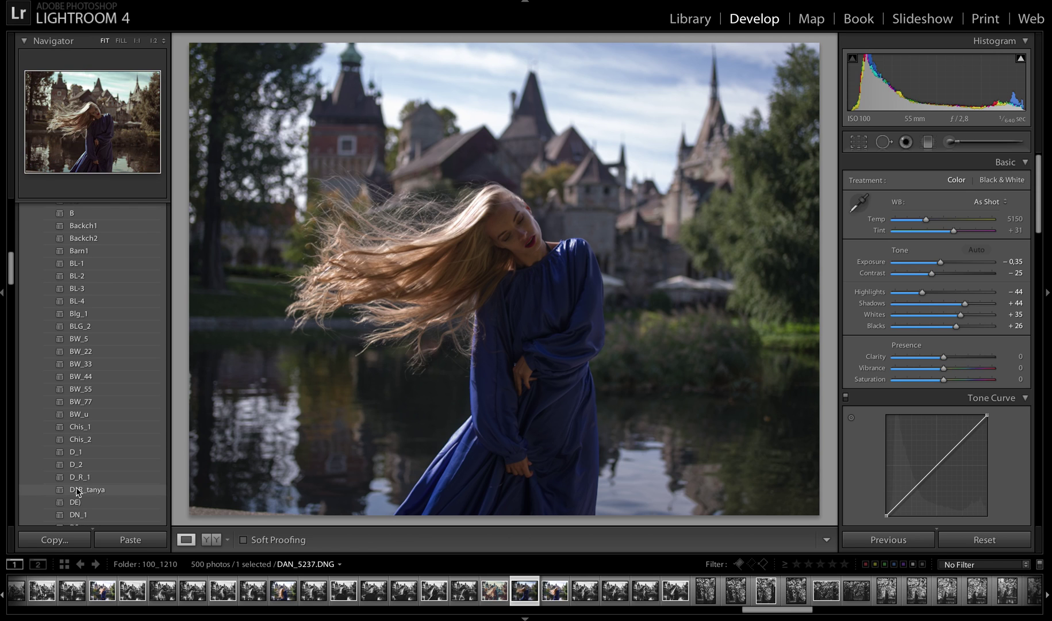
Try the D_R_tanya preset from the Set_6_workshops_old group and reset the photo's develop settings
left_click(78, 490)
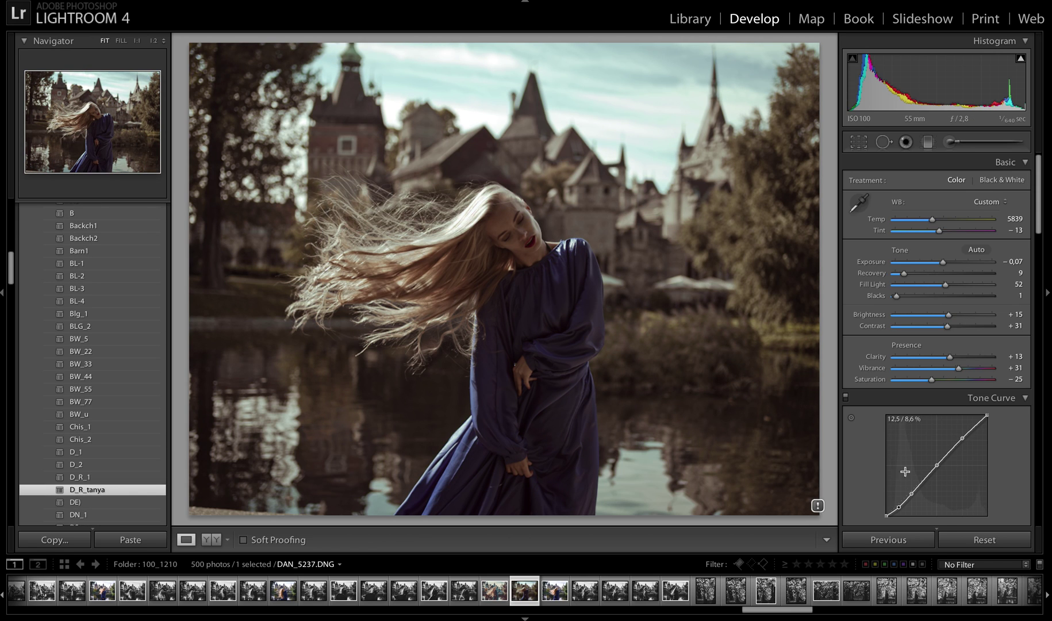
left_click(966, 540)
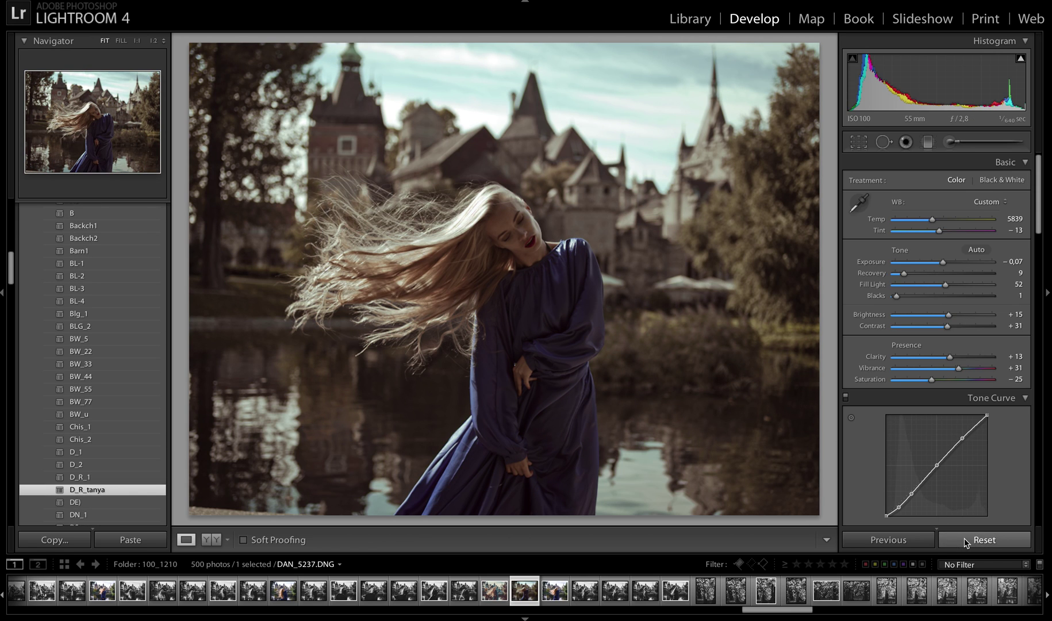
scroll(93, 264, "up", 4)
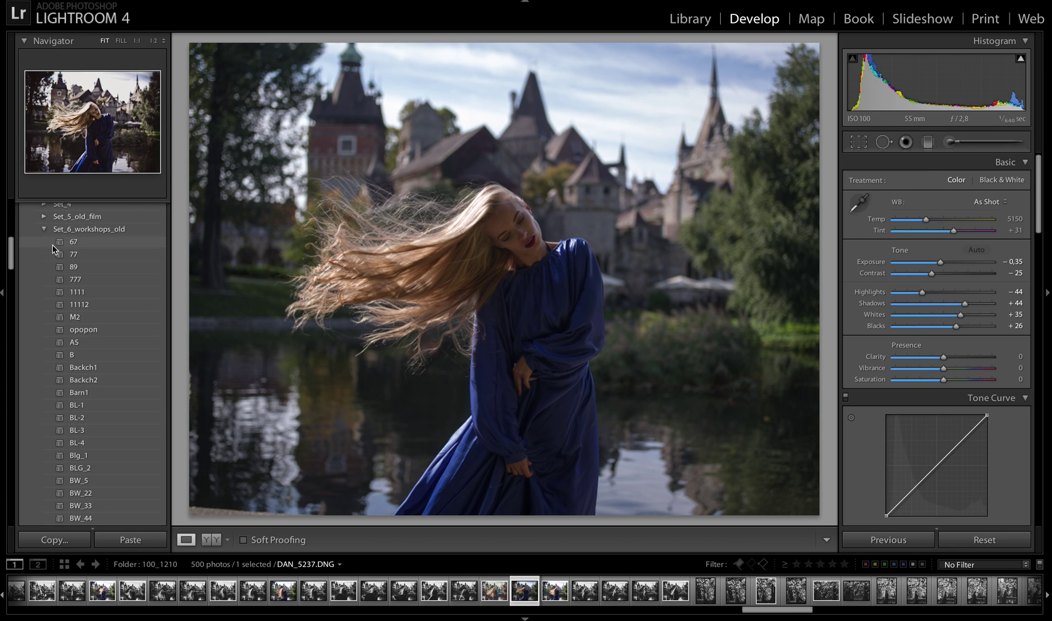
Collapse the Set_6_workshops_old preset group and look over the list of preset groups from the 2012_4 group to User Presets
left_click(44, 228)
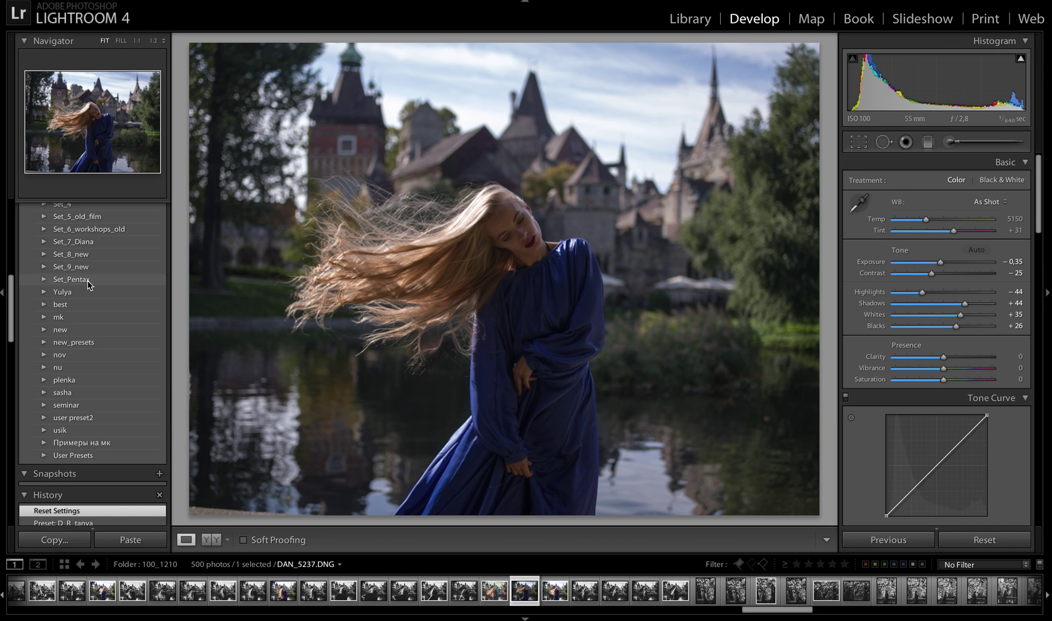
scroll(88, 281, "up", 5)
scroll(87, 281, "up", 1)
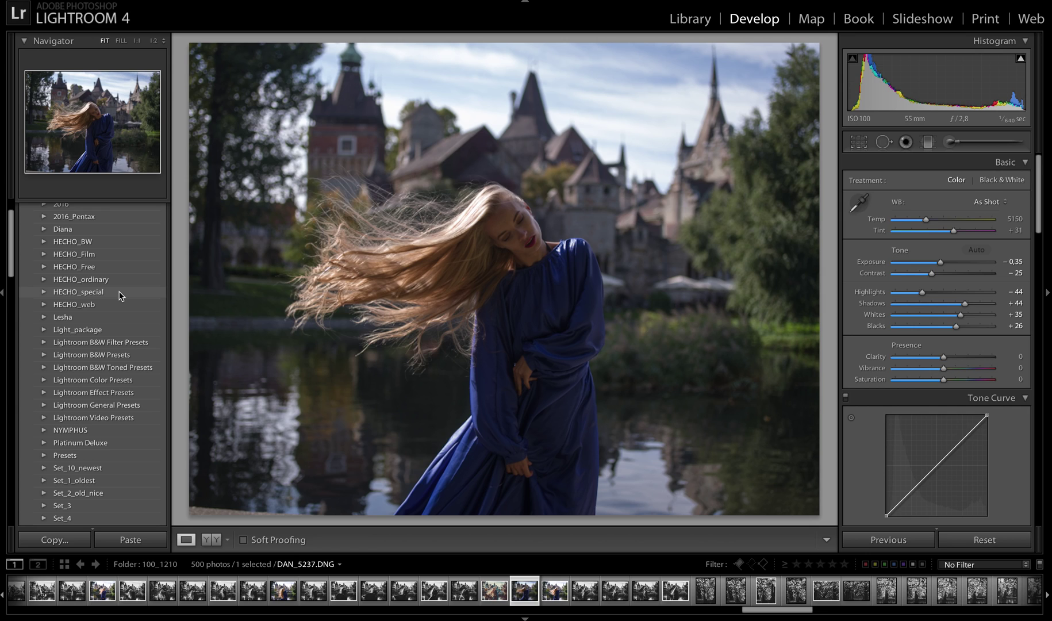
scroll(120, 296, "up", 1)
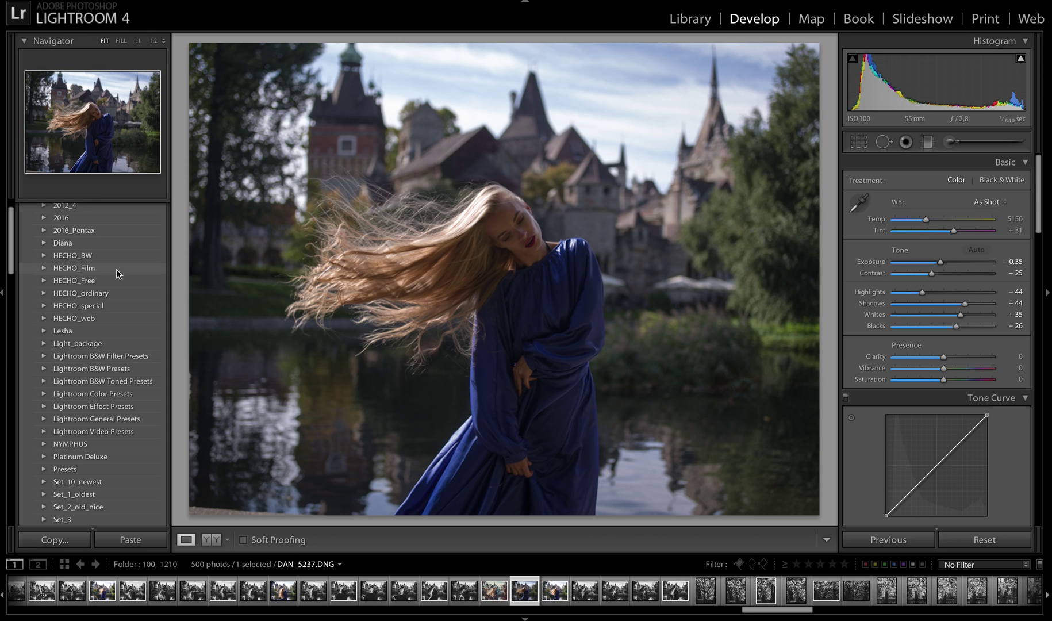
scroll(116, 269, "down", 5)
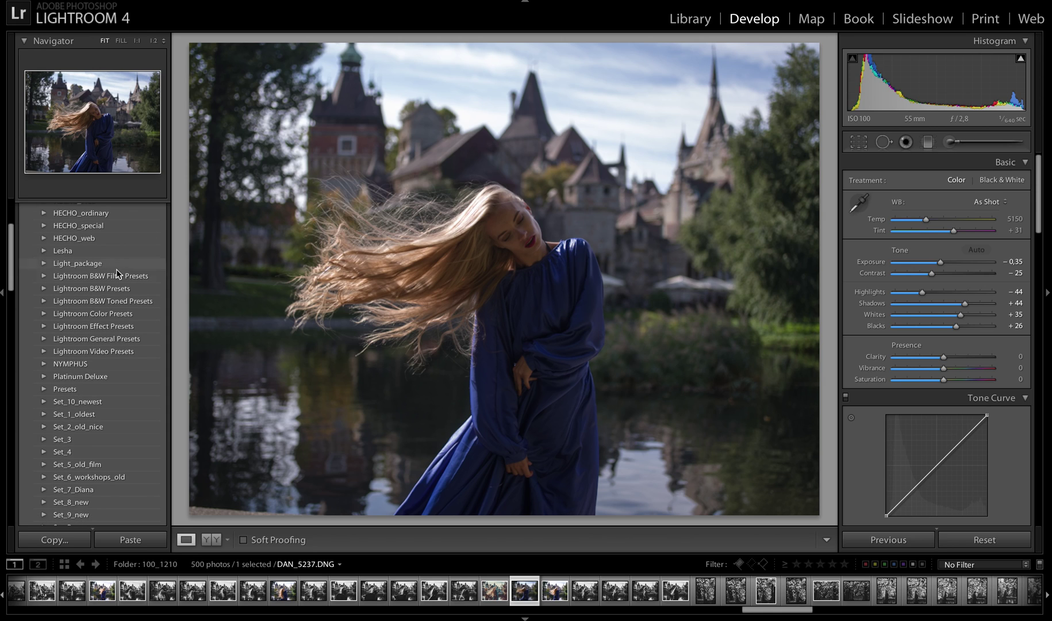
scroll(116, 269, "down", 2)
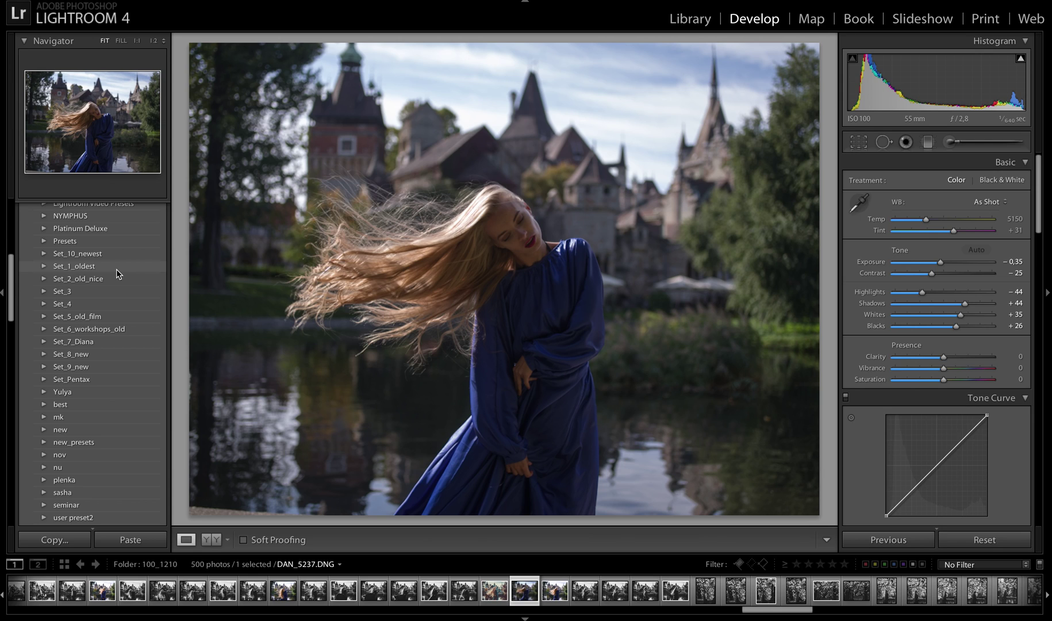
scroll(117, 270, "down", 3)
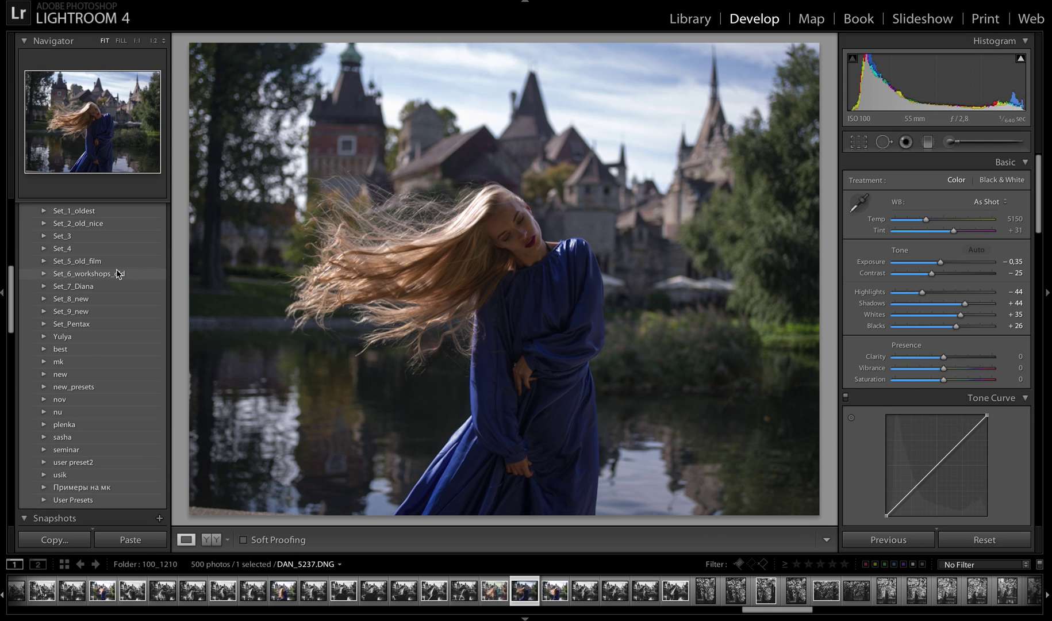